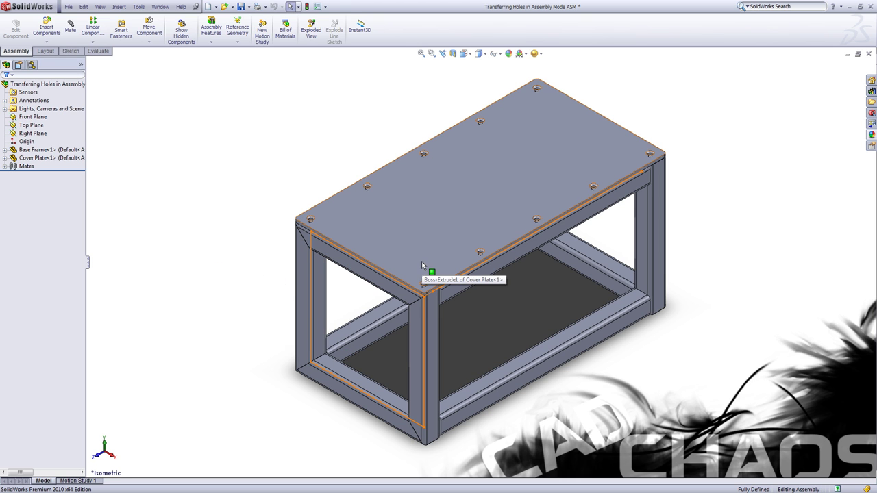
Orbit and zoom in on the cover plate corner, then return to the standard isometric view.
middle_click_drag(435, 333, 406, 394)
scroll(406, 394, "down", 3)
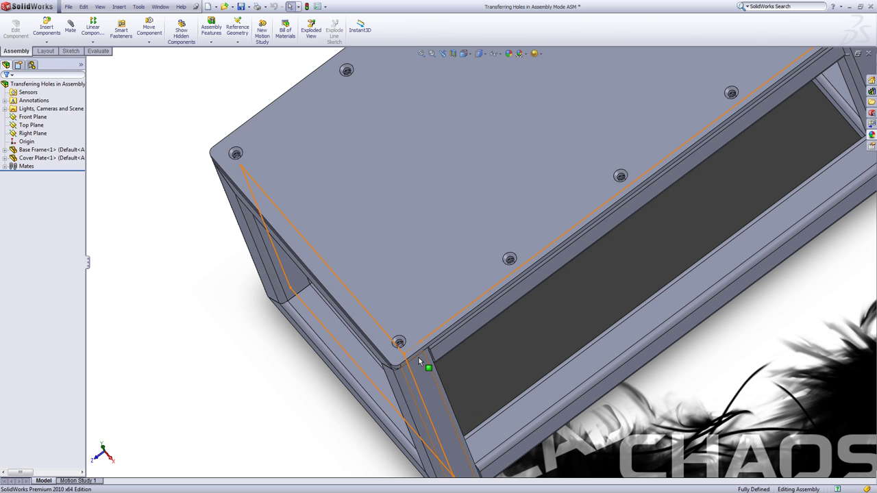
scroll(414, 342, "down", 3)
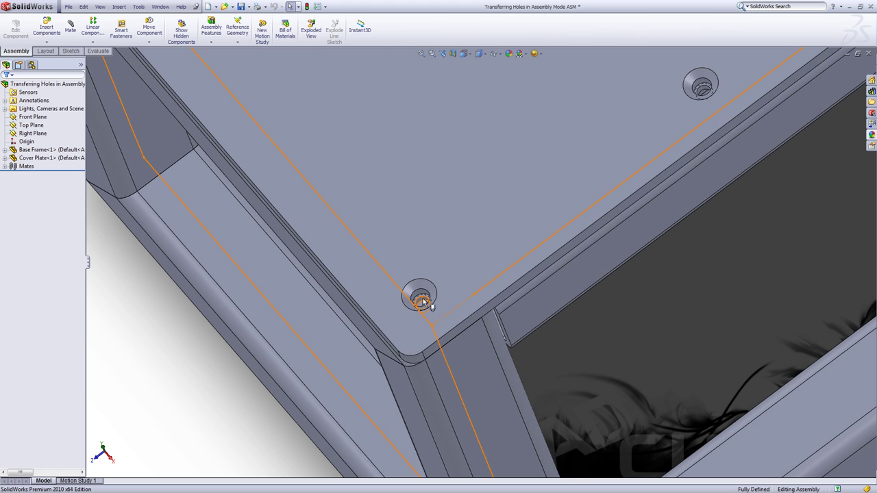
scroll(425, 299, "down", 3)
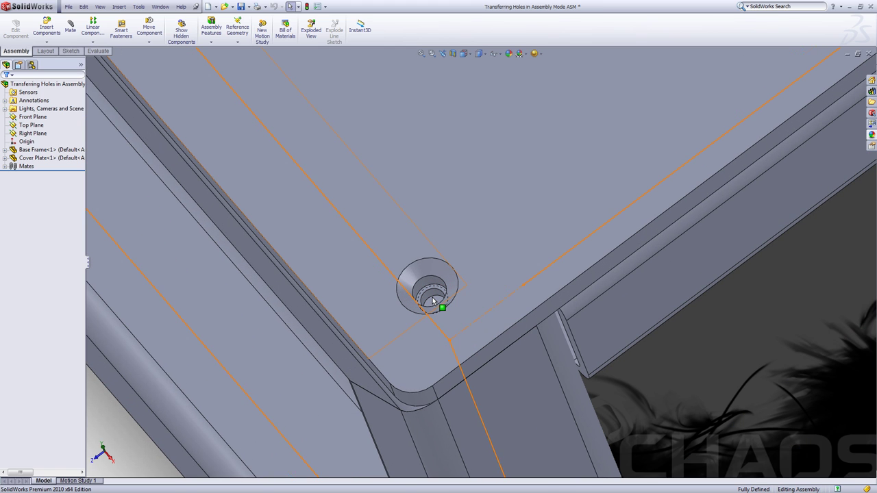
key("ctrl+shift+z")
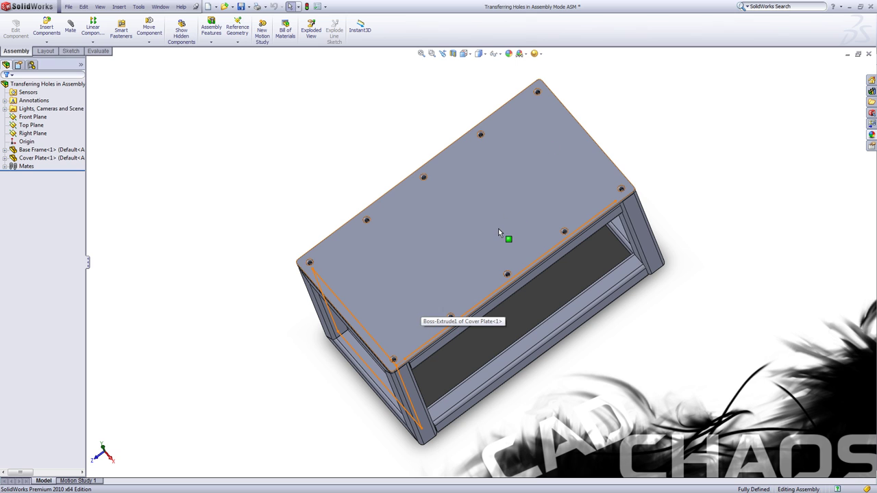
key("ctrl+7")
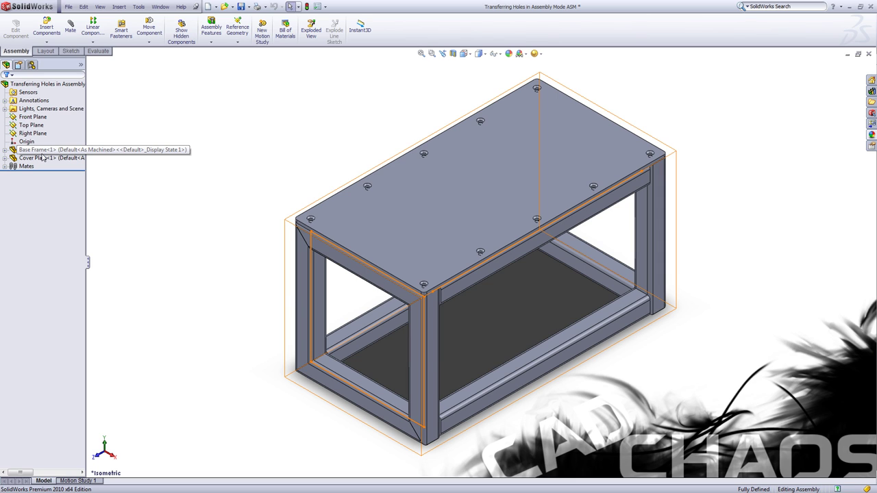
Inspect the Base Frame and Cover Plate selections, then rebuild the assembly with Ctrl+B.
left_click(41, 155)
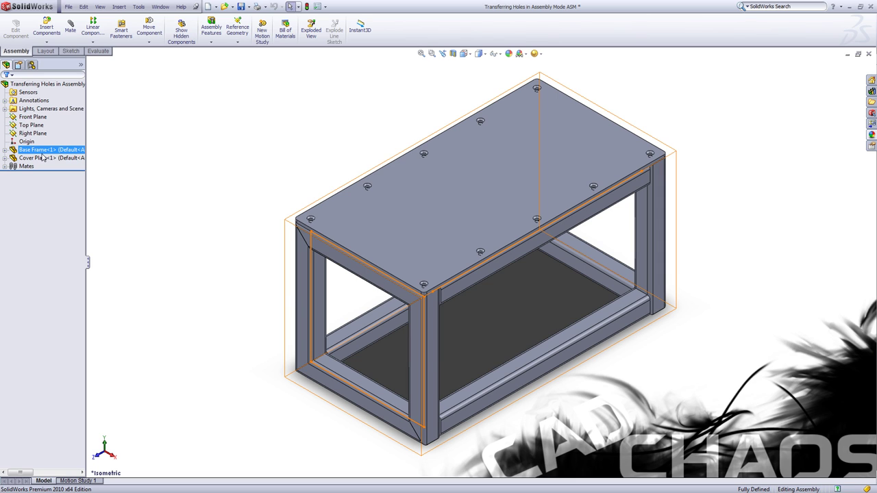
left_click(185, 183)
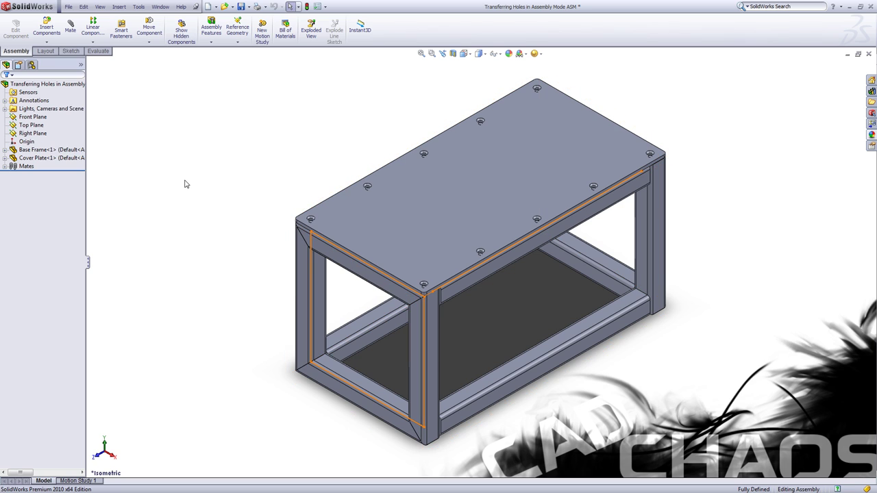
left_click(408, 208)
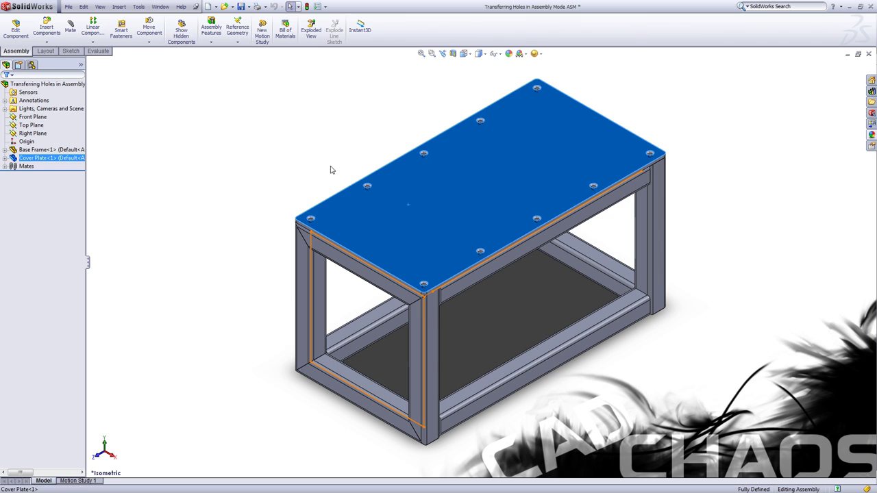
left_click(308, 144)
key("ctrl+b")
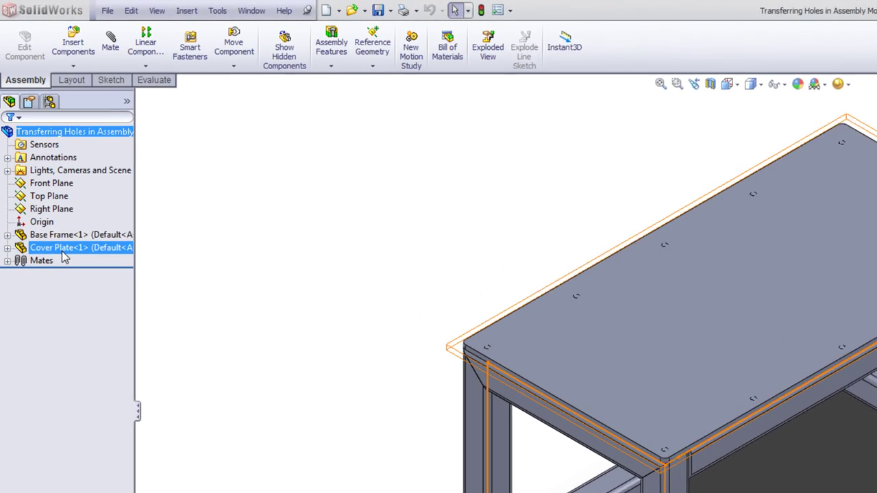
Suppress the Cover Plate's Coincident6 mate and drag the plate up off the base frame.
left_click(39, 157)
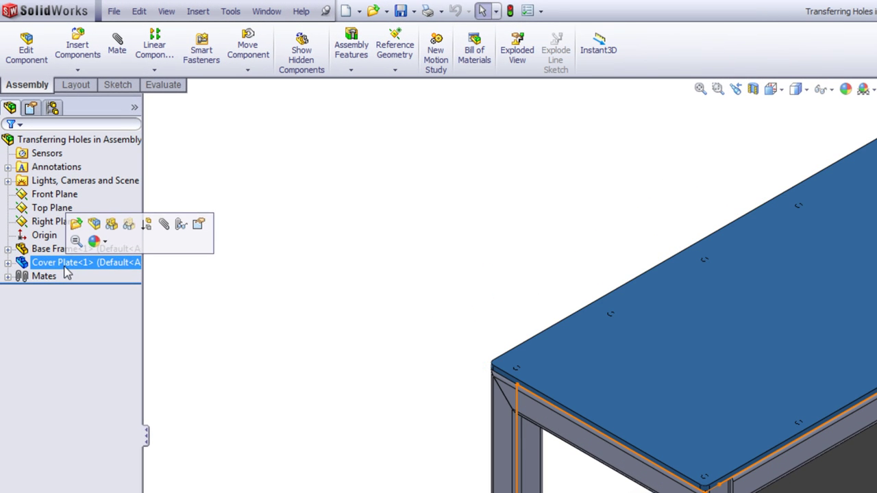
left_click(7, 262)
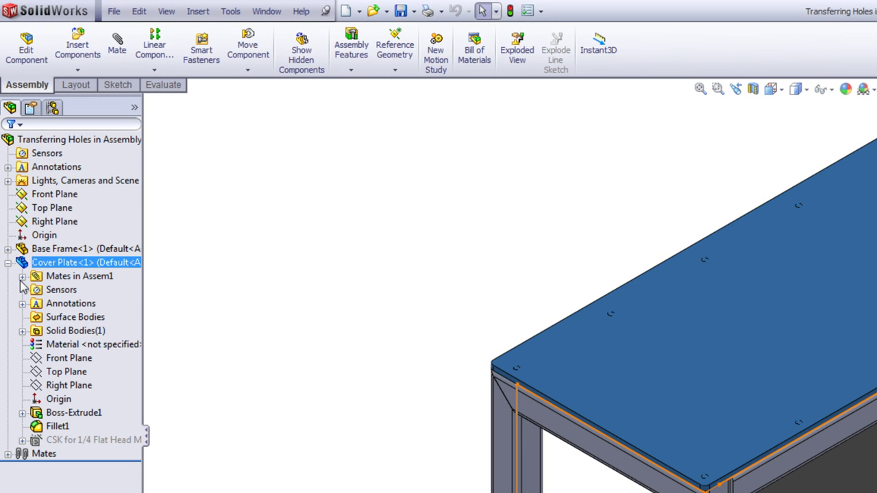
left_click(22, 276)
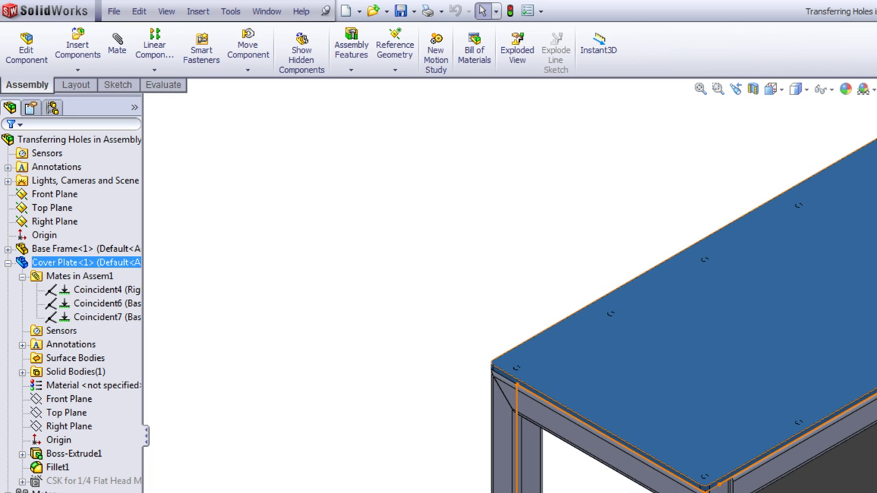
right_click(100, 308)
left_click(129, 260)
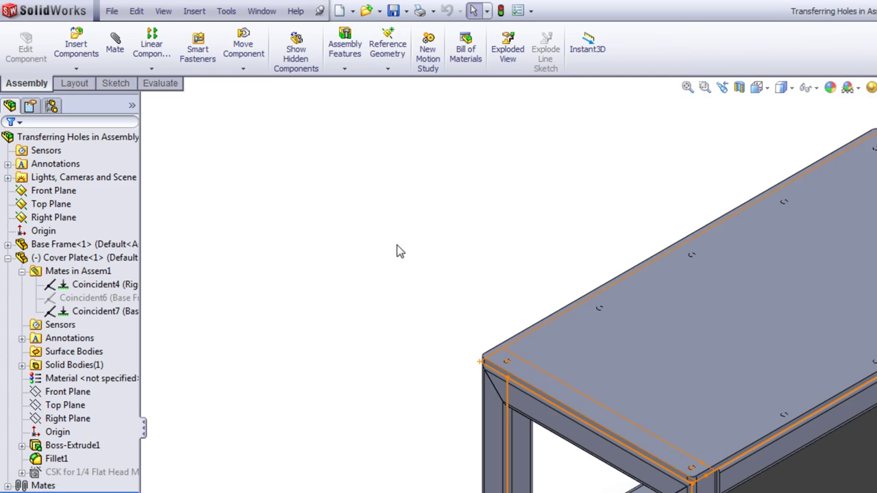
left_click_drag(548, 312, 483, 171)
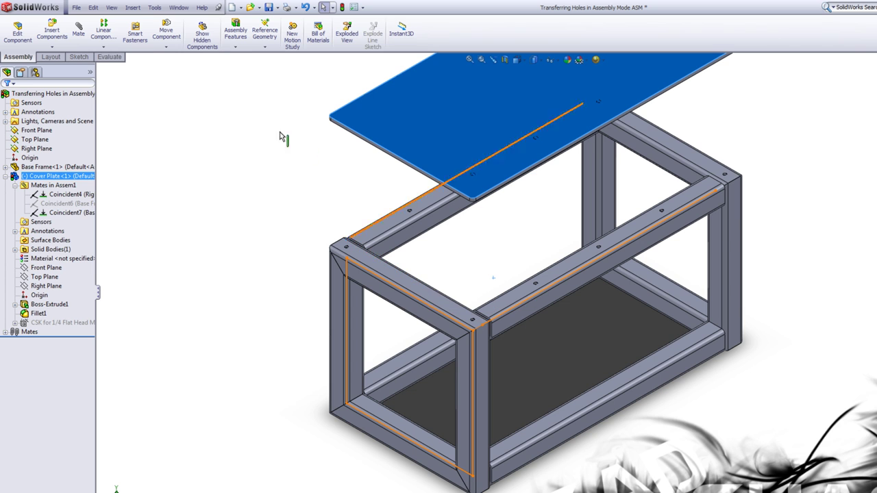
left_click(367, 206)
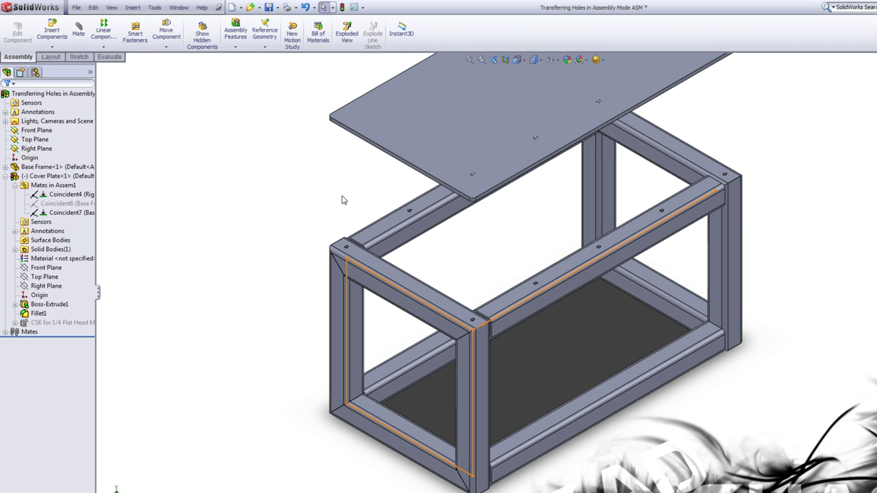
Edit the Cover Plate in context and set up a 1/4 flat-head countersink hole, Through All.
key("f")
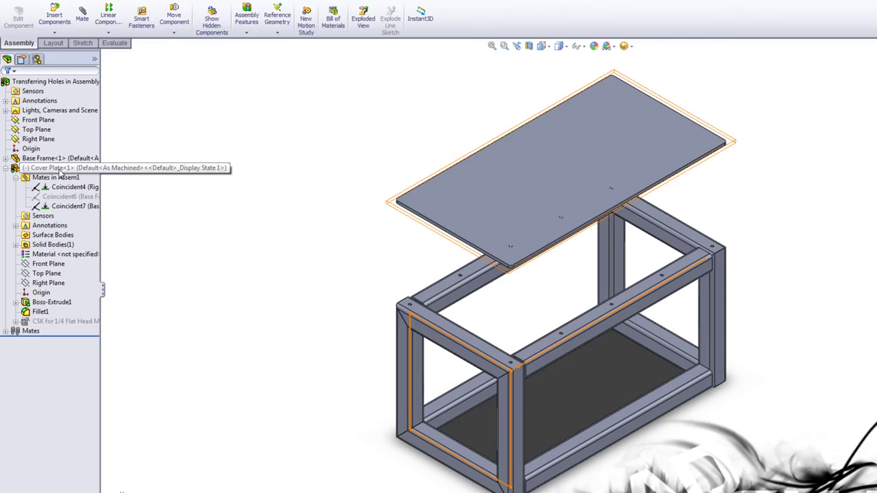
right_click(55, 176)
left_click(109, 63)
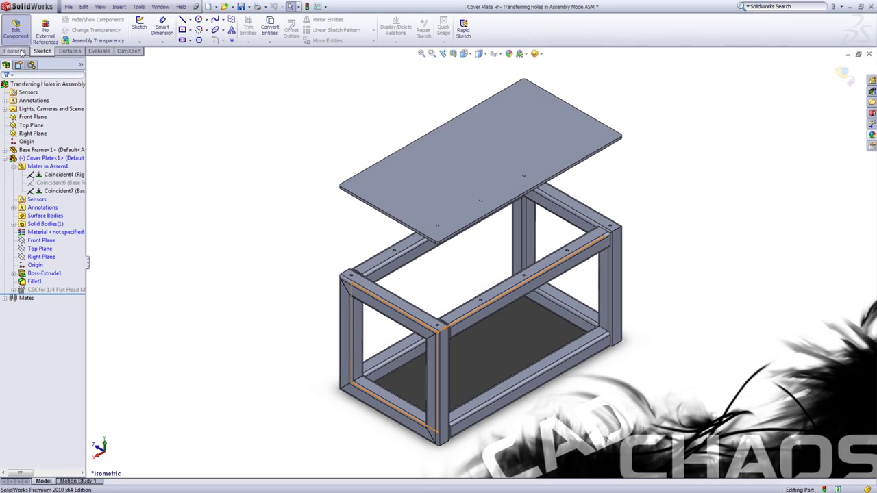
left_click(20, 52)
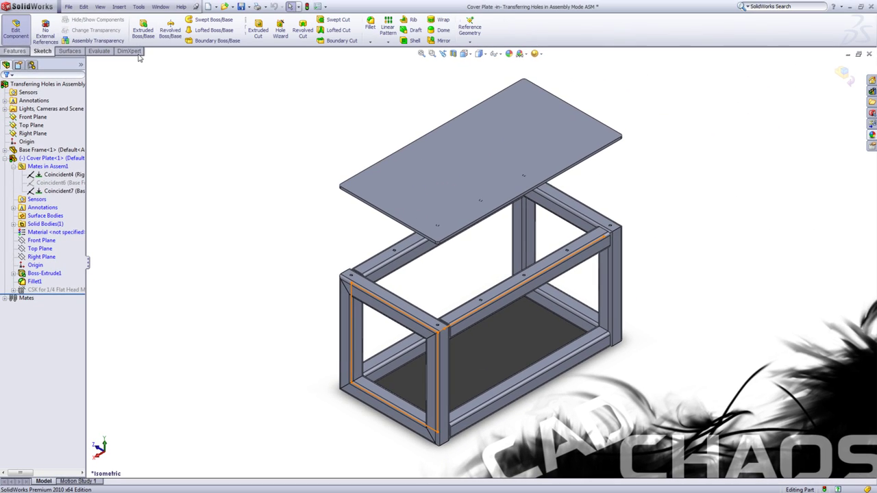
left_click(286, 39)
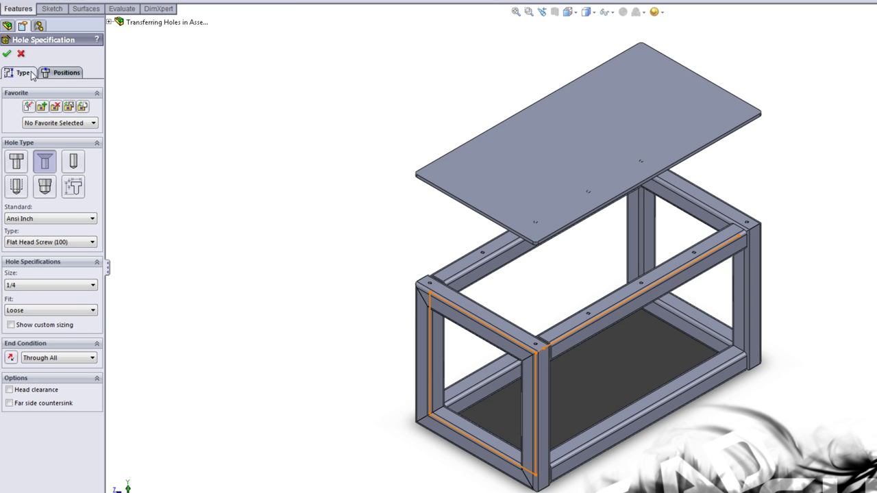
left_click(58, 74)
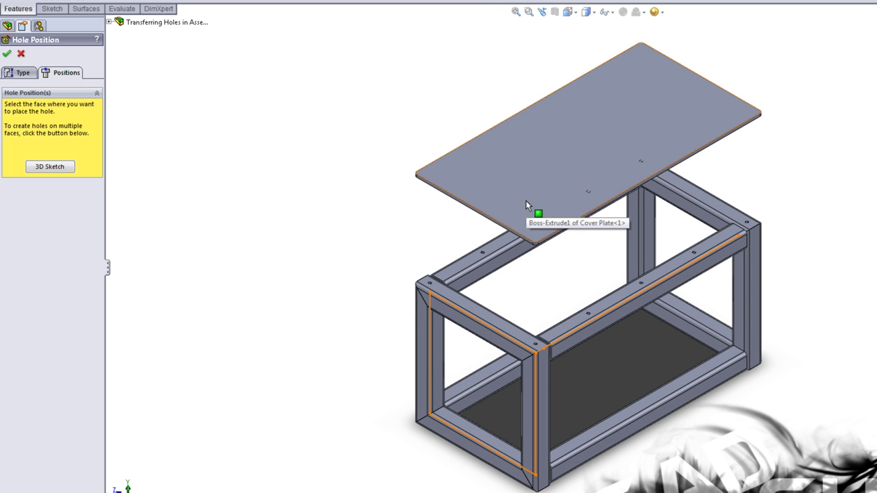
Place seven countersink hole points on the plate's top face, each above a base frame hole.
left_click(517, 177)
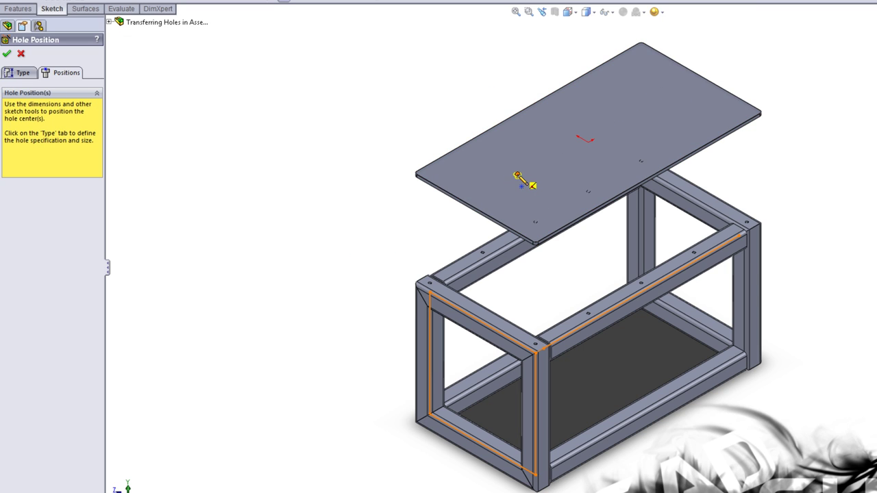
scroll(552, 284, "down", 1)
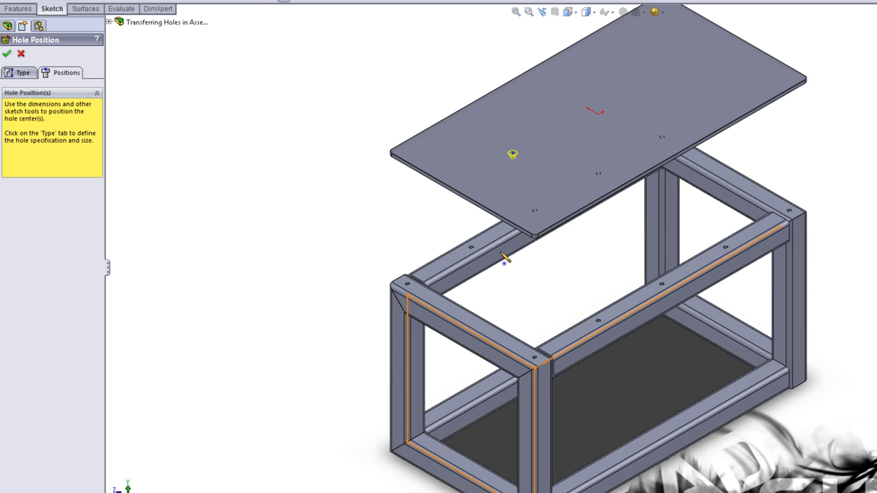
left_click(409, 290)
left_click(407, 152)
left_click(536, 226)
left_click(599, 188)
left_click(662, 151)
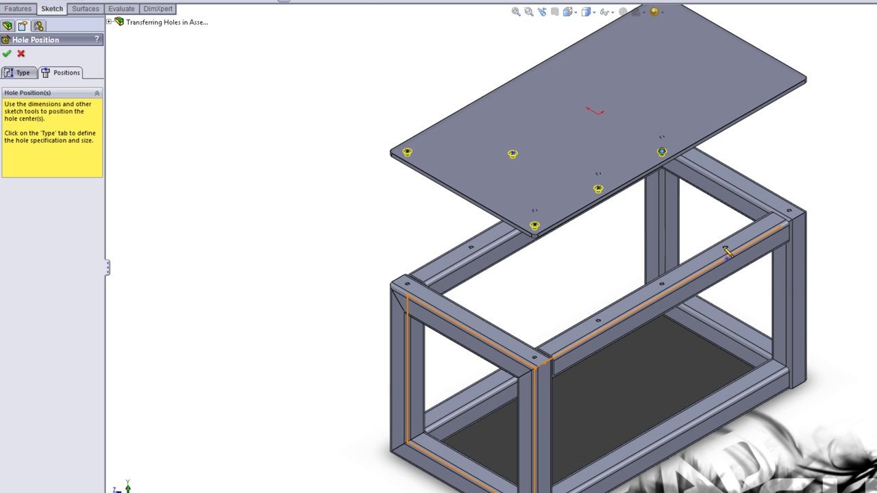
left_click(726, 116)
left_click(780, 82)
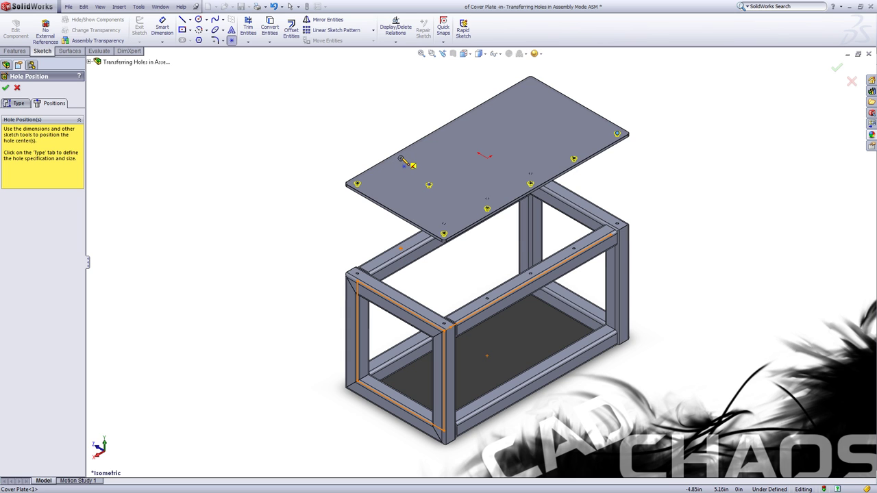
Add three more hole points along the plate edge and at its corner.
scroll(451, 216, "down", 3)
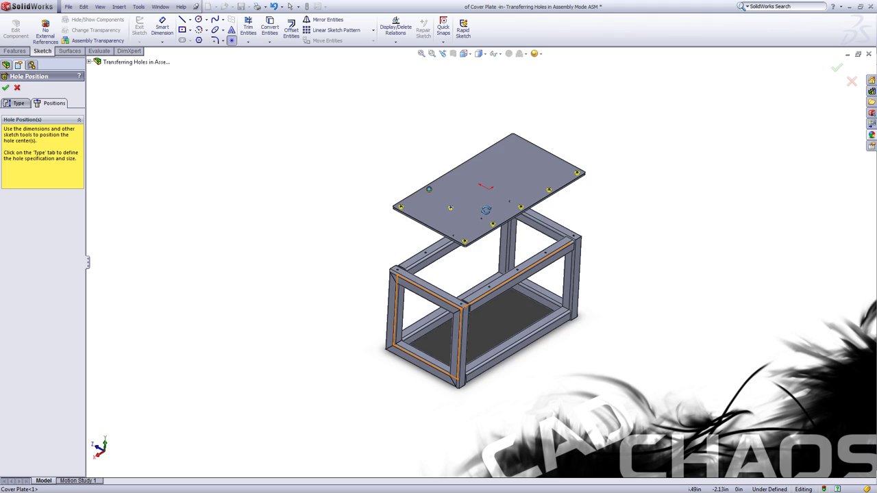
mouse_move(486, 211)
middle_mouse_down()
mouse_move(552, 217)
mouse_move(571, 280)
mouse_move(510, 236)
mouse_move(479, 250)
middle_mouse_up()
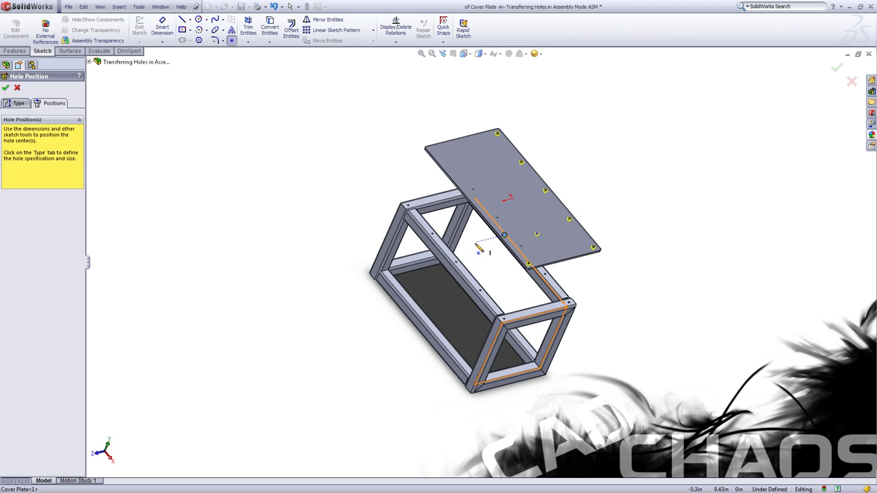
scroll(479, 251, "up", 2)
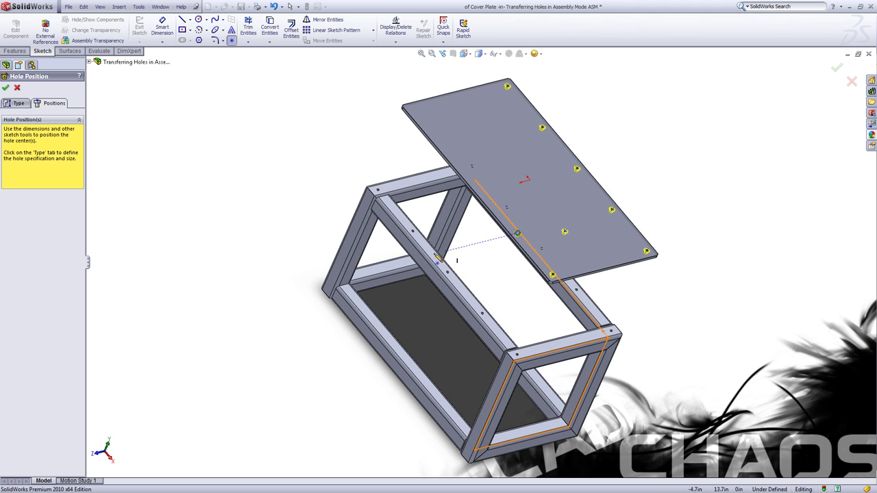
mouse_move(452, 276)
middle_mouse_down()
mouse_move(570, 251)
mouse_move(529, 279)
middle_mouse_up()
left_click(498, 216)
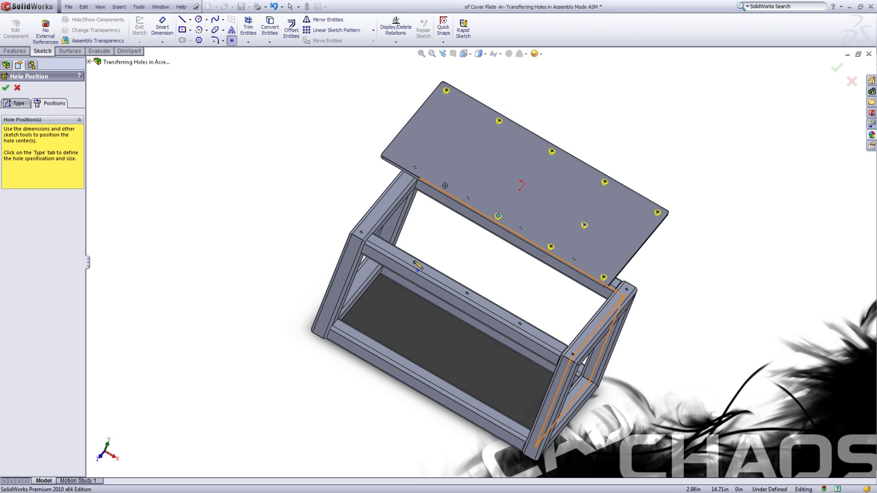
left_click(446, 185)
left_click(392, 156)
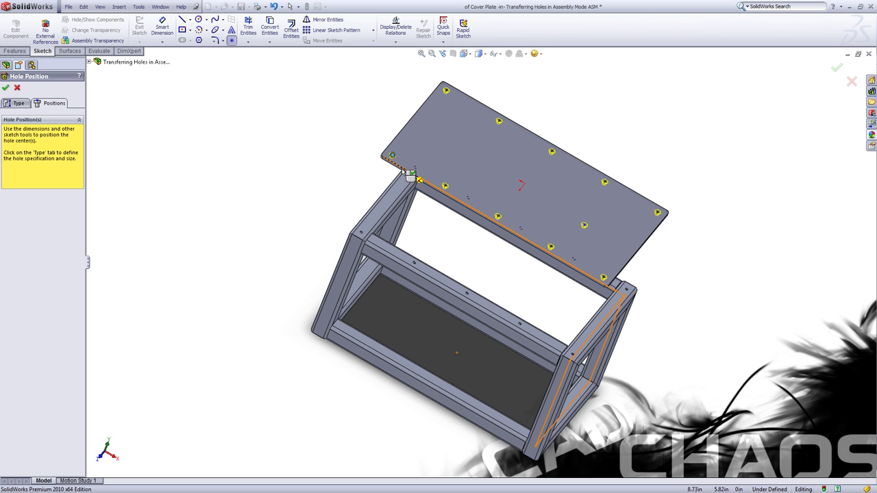
Delete the stray interior hole point, leaving the position sketch fully defined.
middle_click_drag(583, 284, 401, 226)
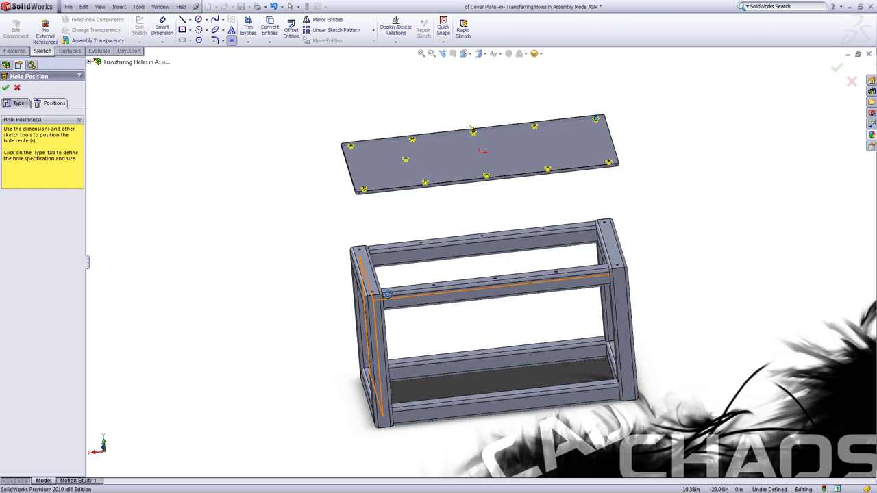
middle_click_drag(472, 130, 411, 212)
key("Escape")
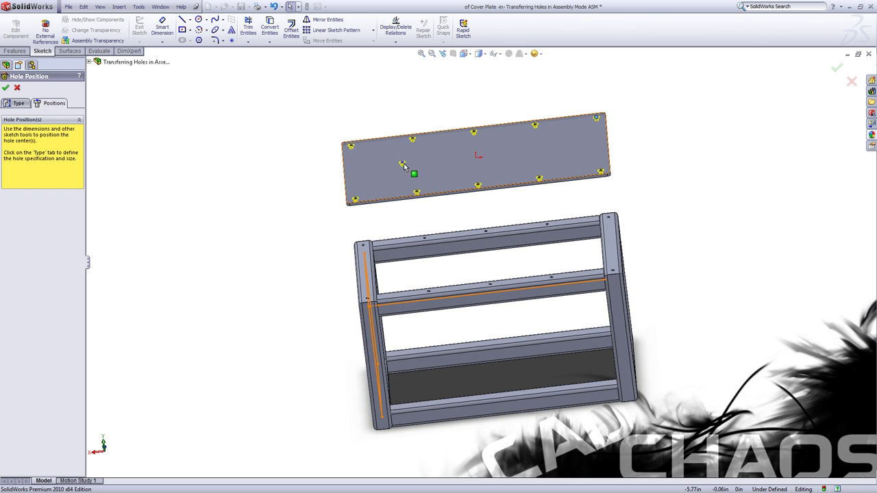
left_click(402, 164)
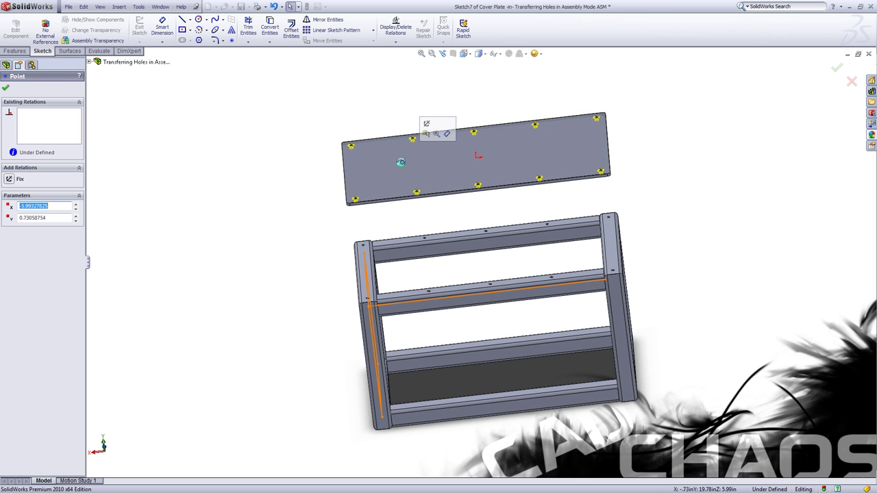
key("Delete")
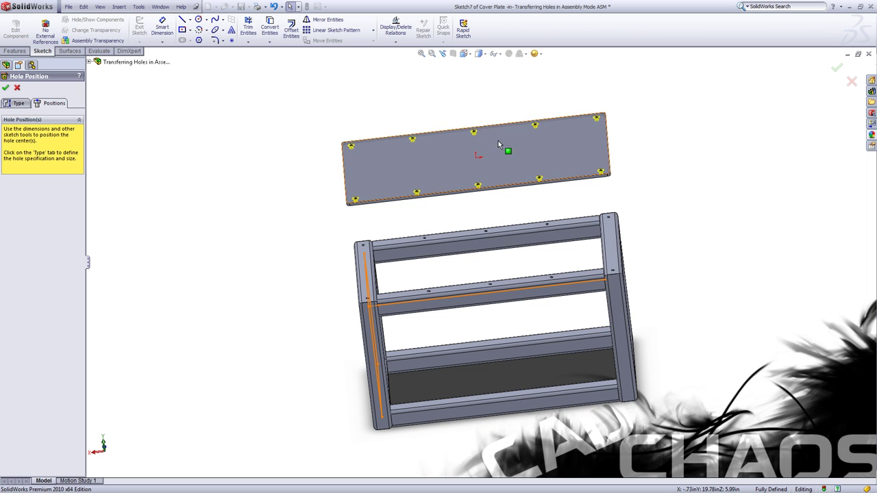
Cut the countersink holes, check the new hole feature, and return to assembly-level editing.
left_click(840, 69)
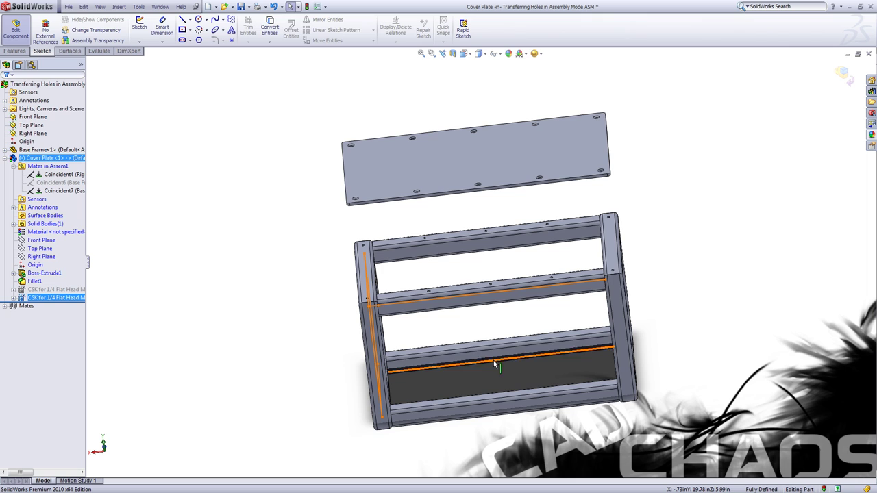
left_click(574, 190)
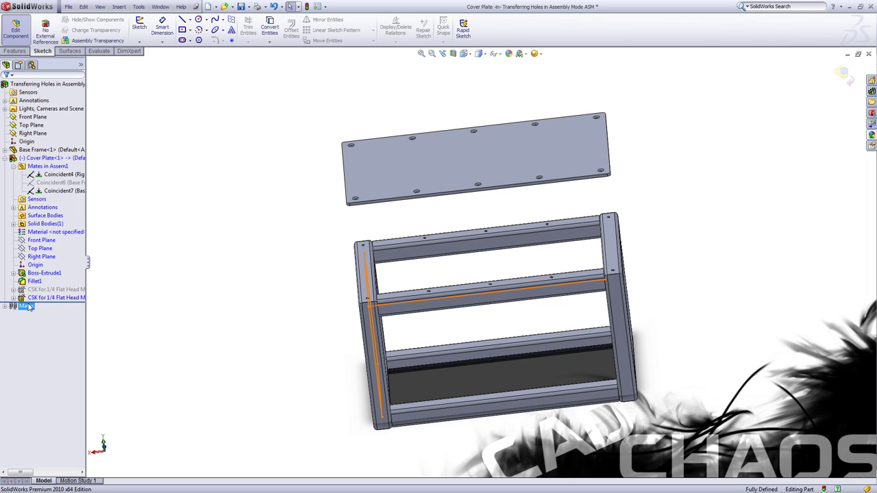
left_click(56, 302)
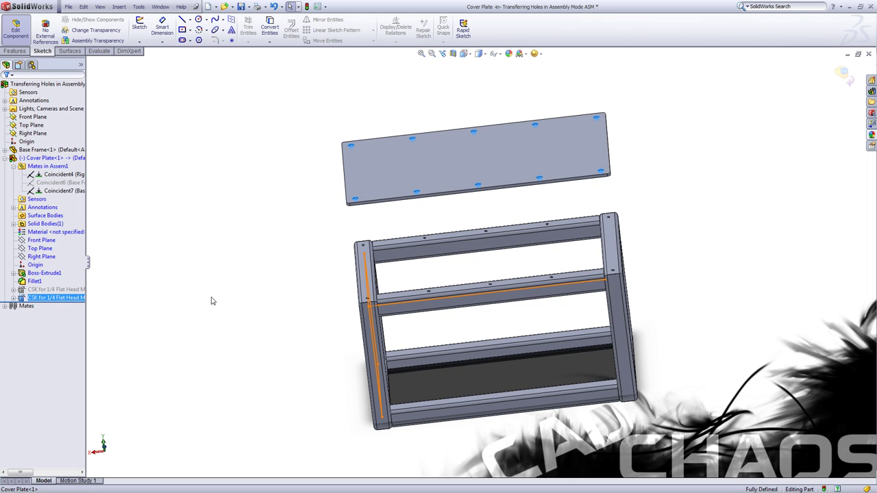
left_click(245, 286)
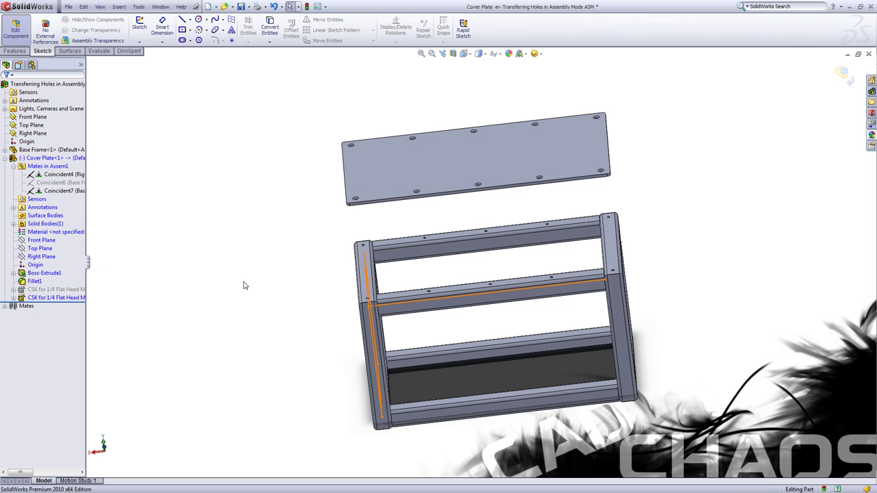
left_click(586, 146)
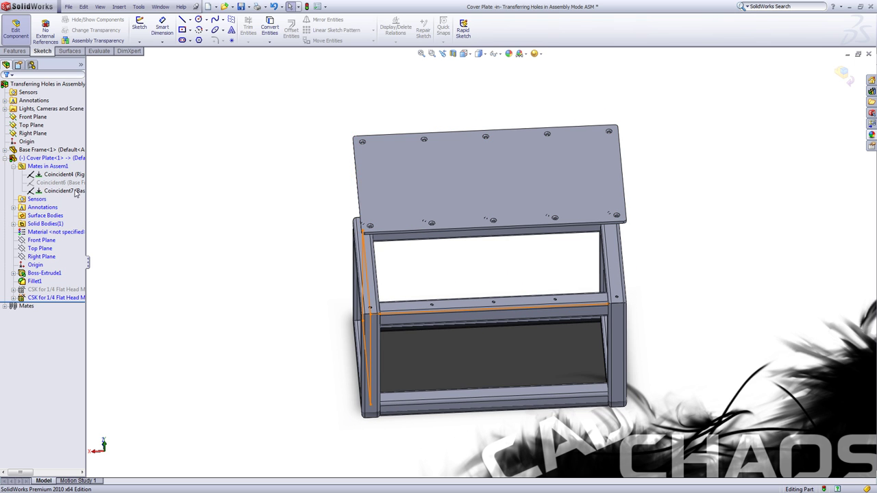
left_click(15, 30)
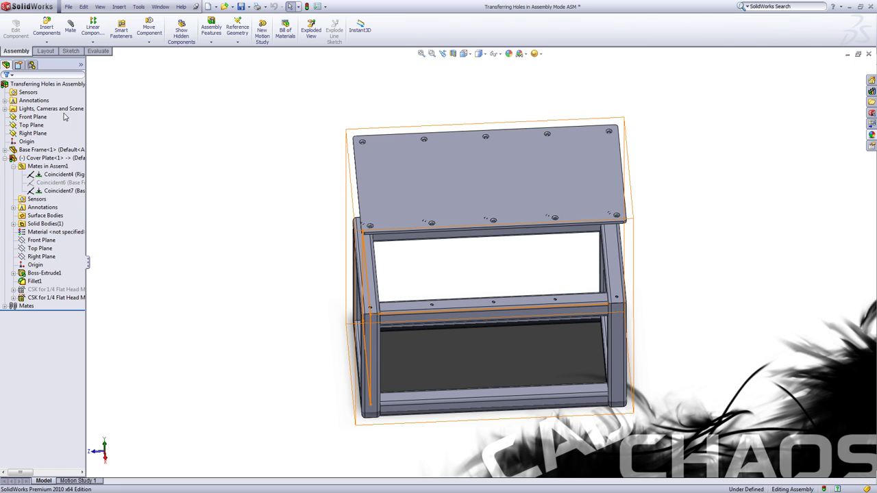
Unsuppress Coincident6 so the plate sits down, and view its top face Normal To.
right_click(63, 182)
left_click(92, 198)
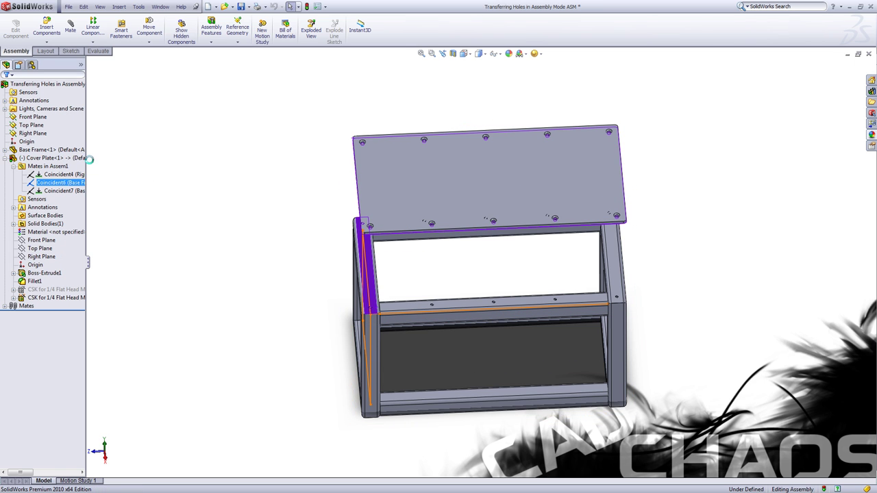
left_click(549, 271)
right_click(594, 253)
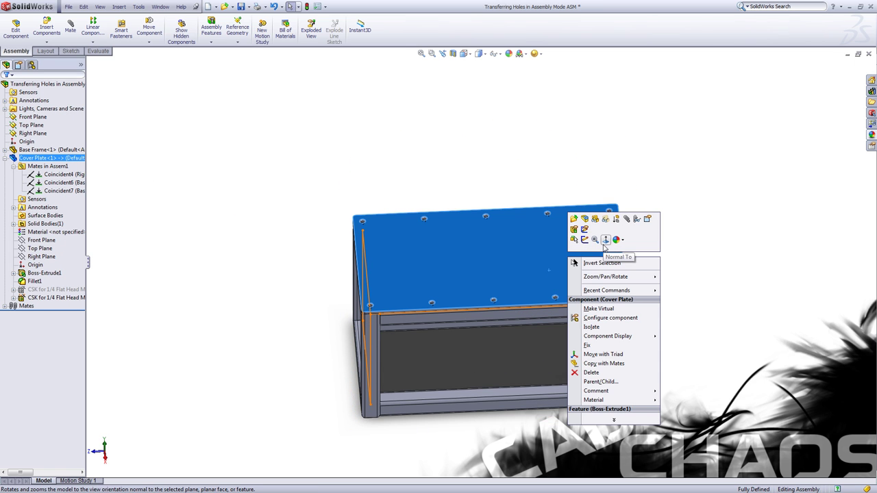
left_click(607, 246)
Orbit back to 3D and inspect the plate's fit on the base frame rail.
left_click(663, 304)
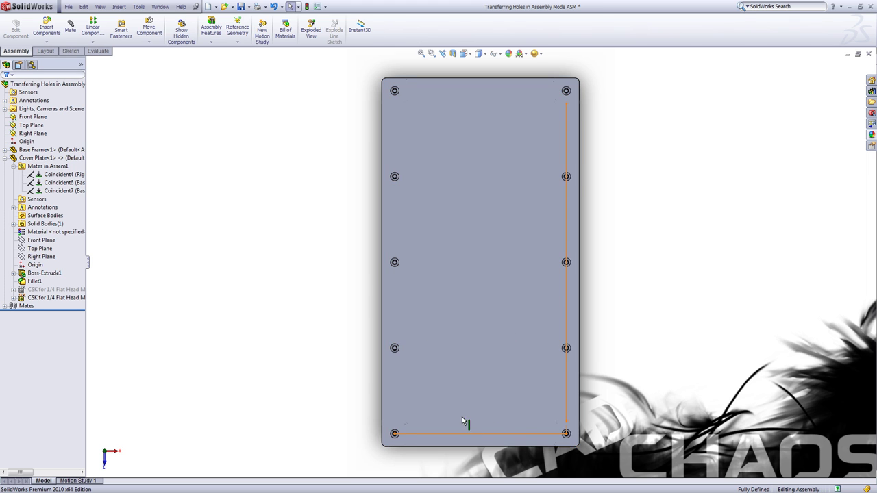
middle_click_drag(464, 423, 410, 277)
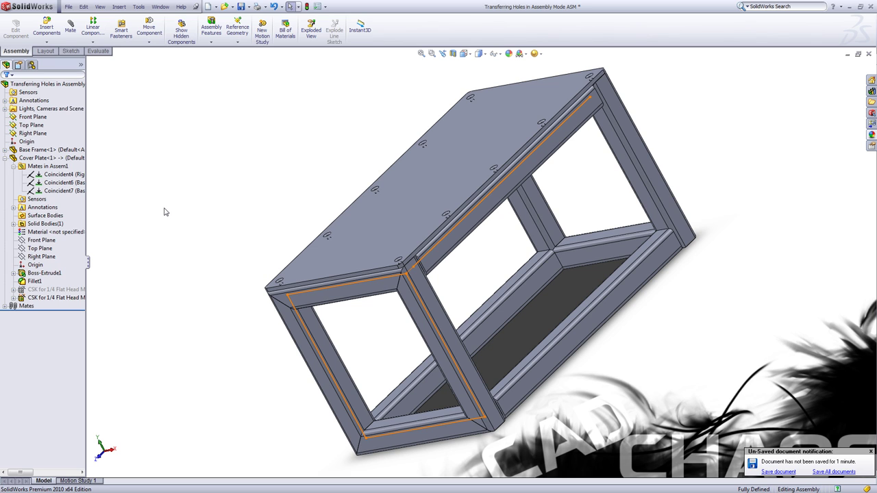
left_click(495, 199)
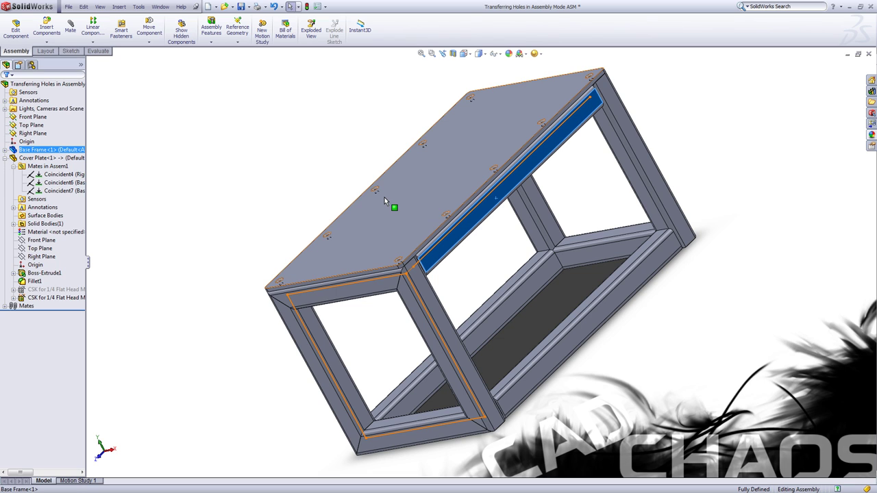
left_click(260, 217)
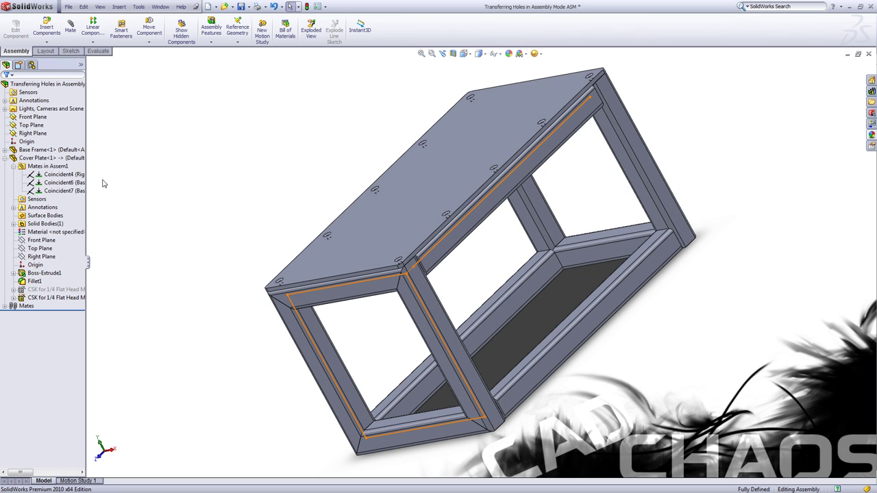
Open the Cover Plate part on its own and select Sketch7 inside the CSK hole feature.
right_click(48, 161)
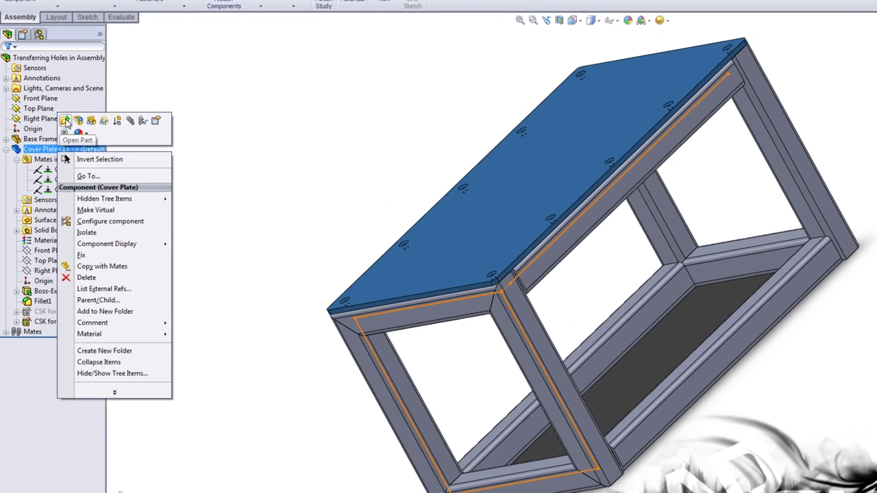
left_click(53, 135)
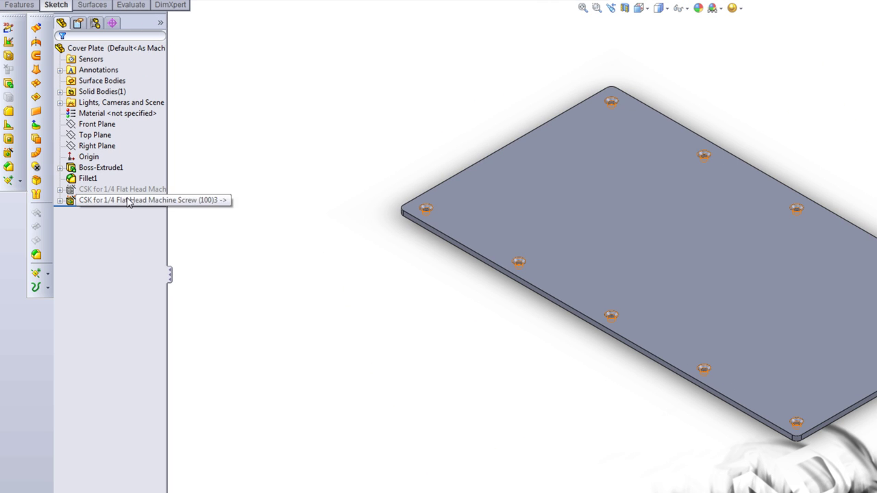
left_click(127, 201)
left_click(59, 201)
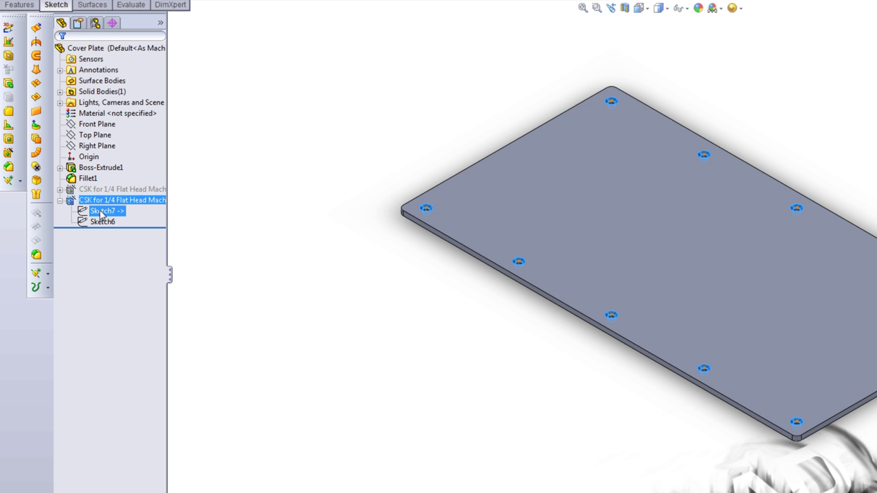
left_click(101, 211)
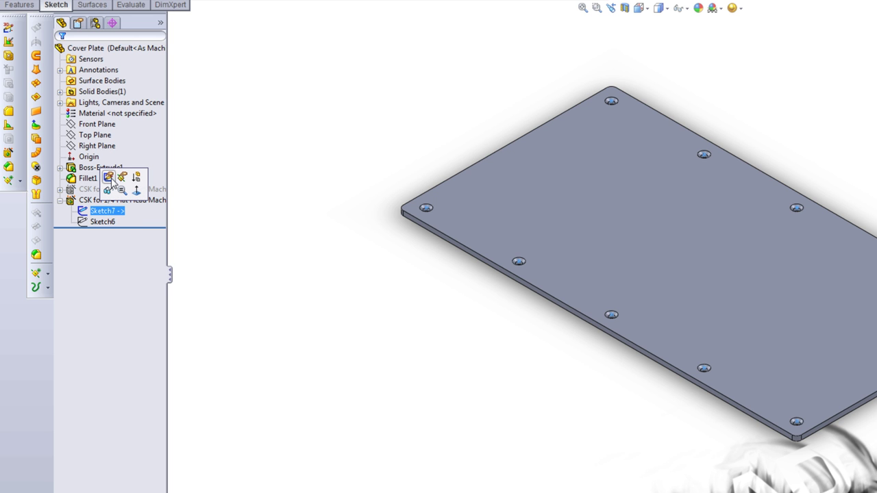
Edit the hole-position sketch and review each hole point's position and relations around the plate.
left_click(108, 177)
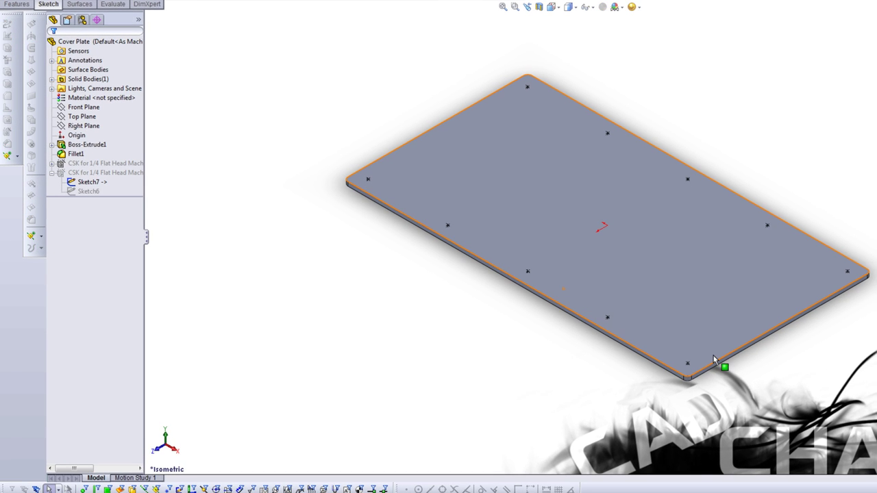
left_click(688, 364)
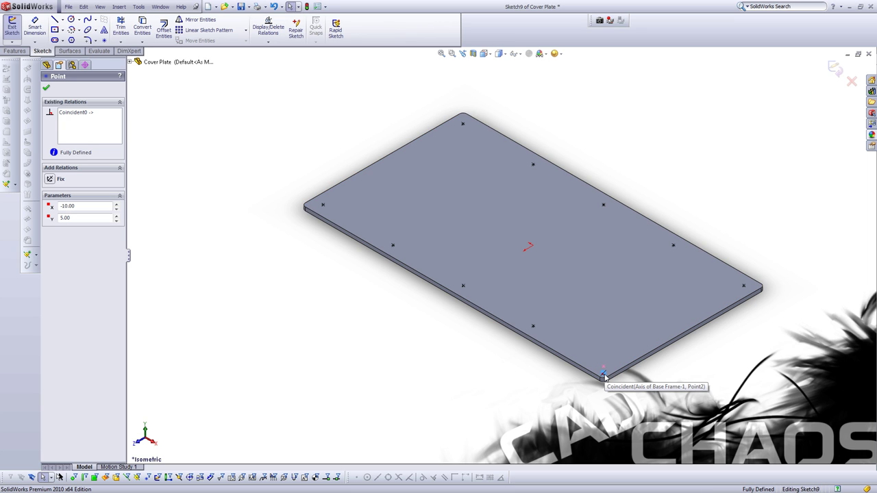
left_click(534, 333)
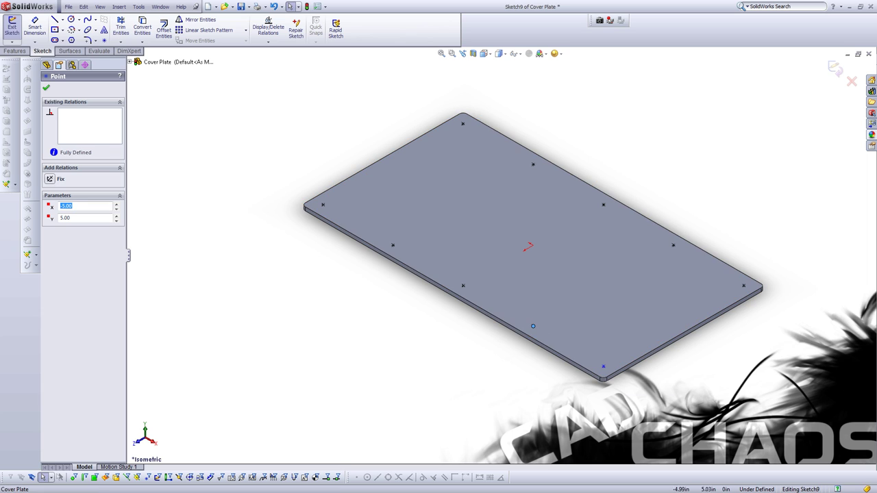
left_click(462, 292)
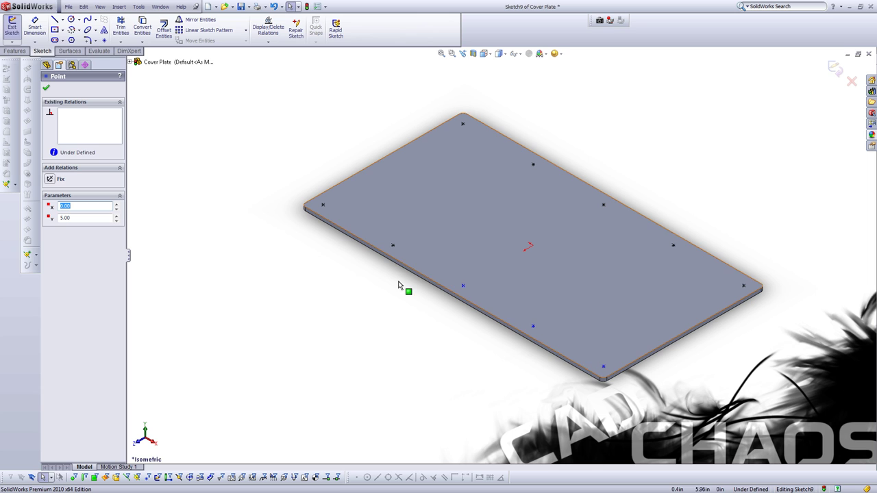
left_click(393, 248)
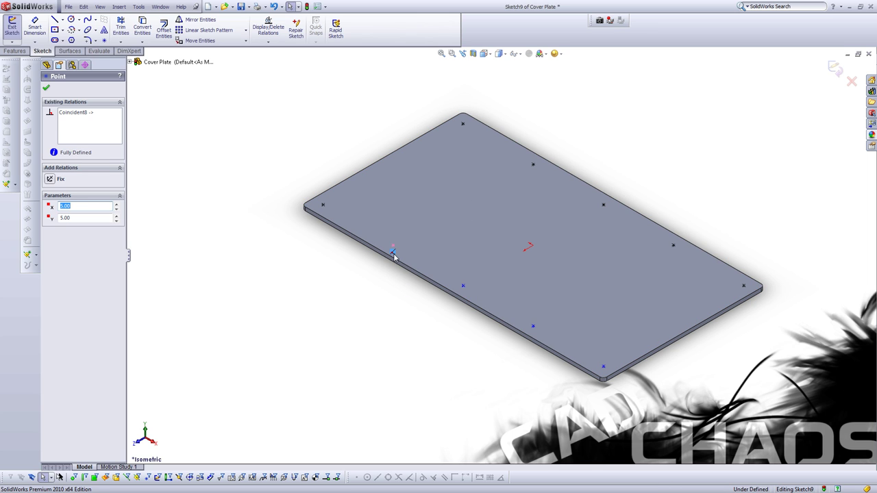
left_click(323, 203)
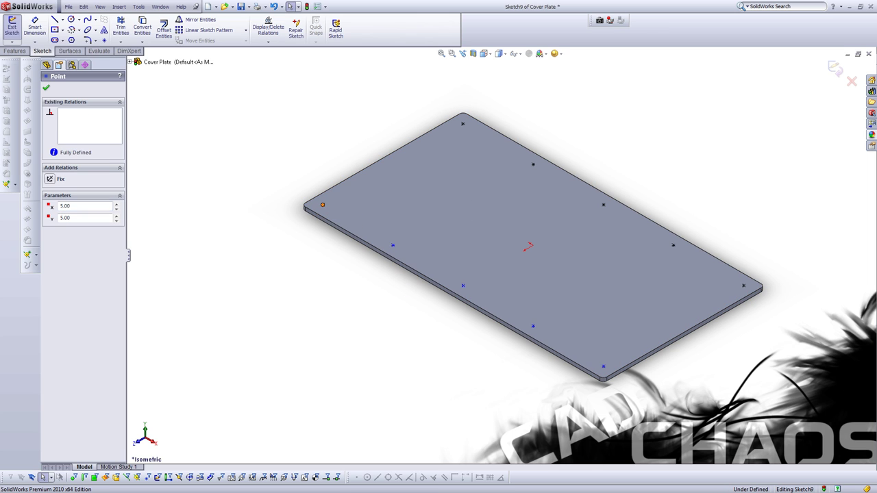
left_click(464, 126)
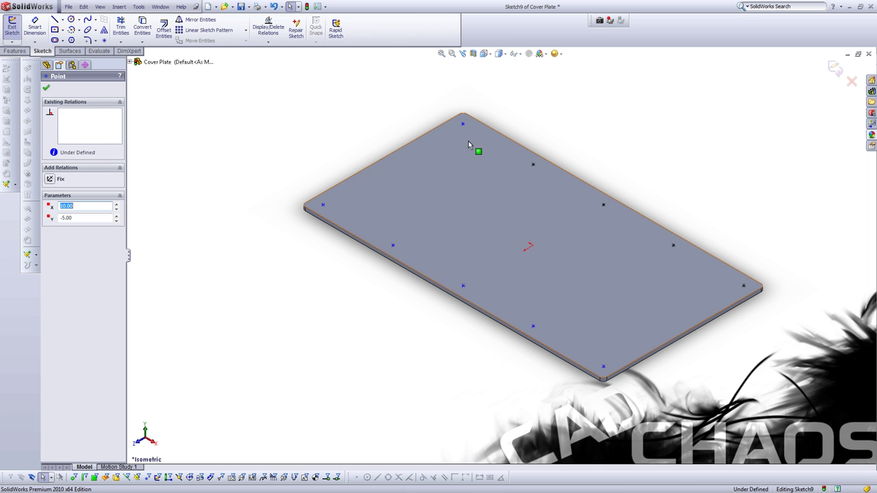
left_click(533, 166)
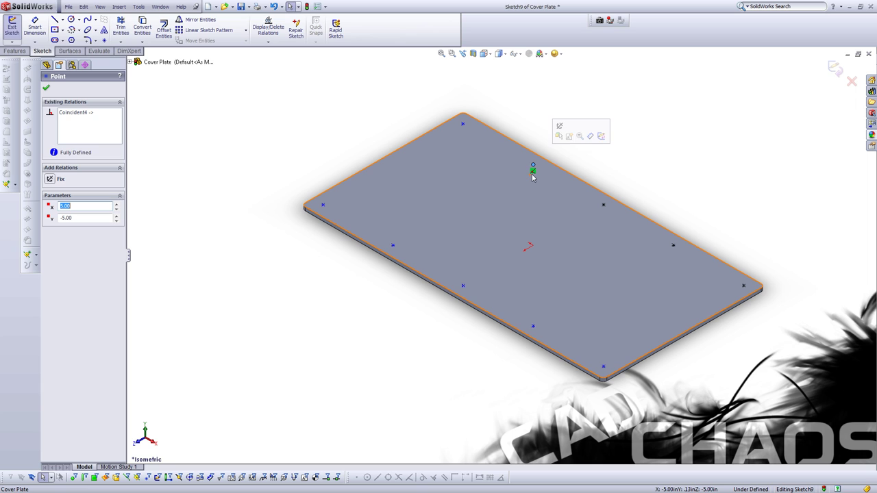
left_click(603, 205)
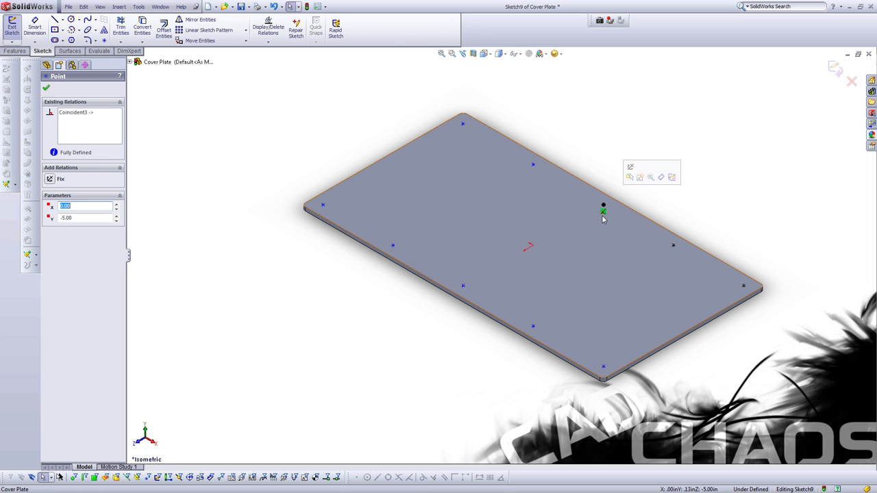
left_click(673, 248)
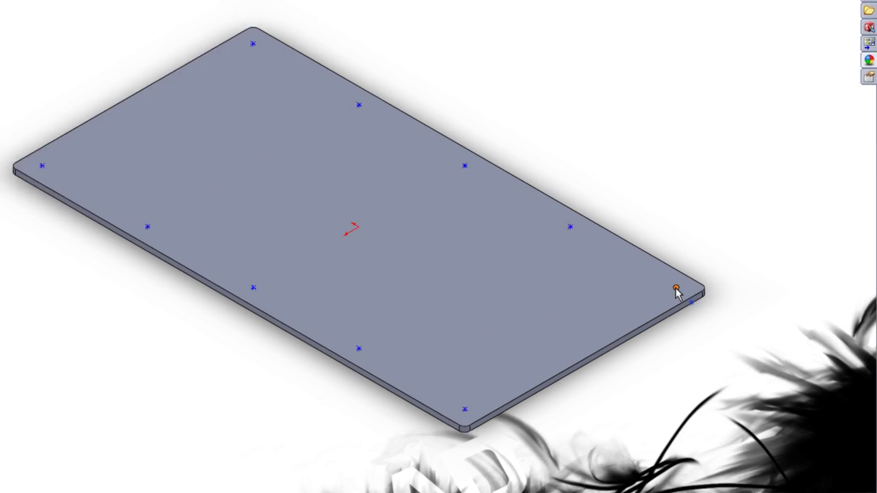
left_click(743, 286)
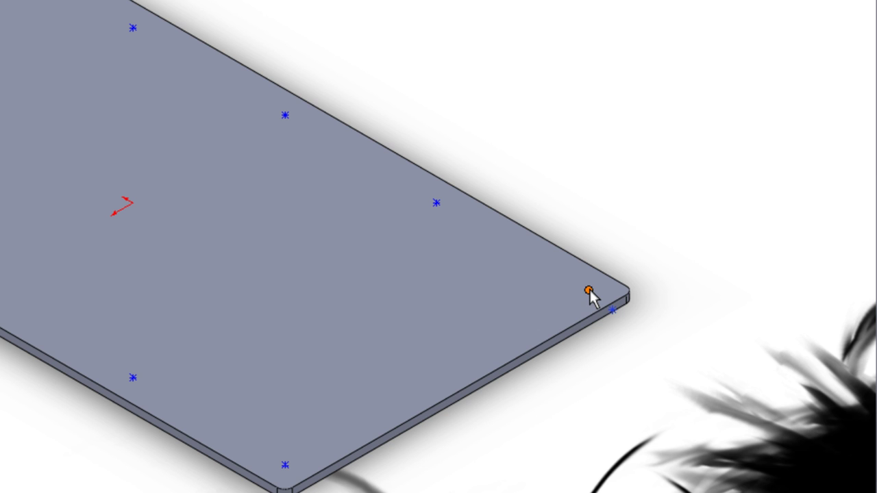
left_click(588, 290)
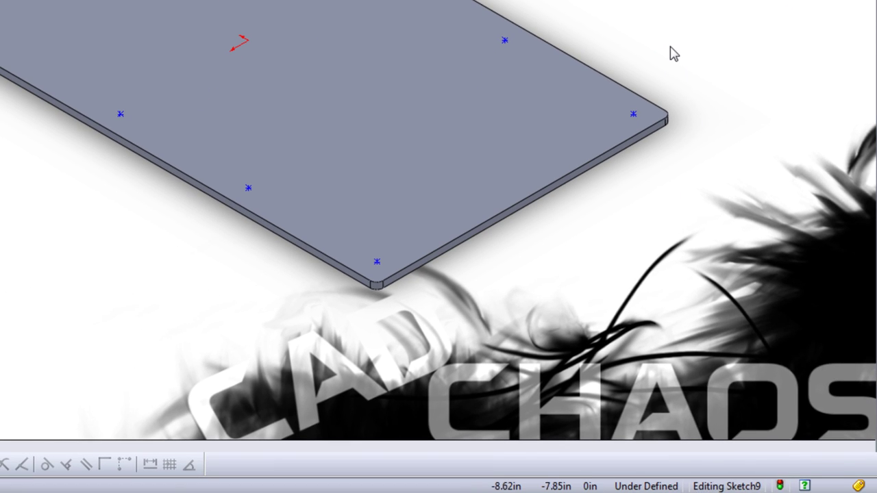
Fully define the hole sketch with edge dimensions 5.75, 10.75, 13.75, 20.75, then exit to rebuild the countersinks.
right_click(657, 59)
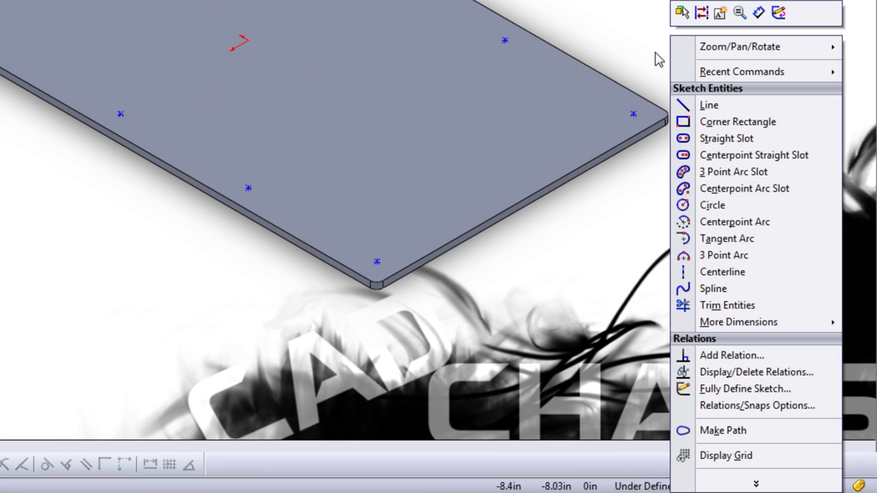
left_click(745, 391)
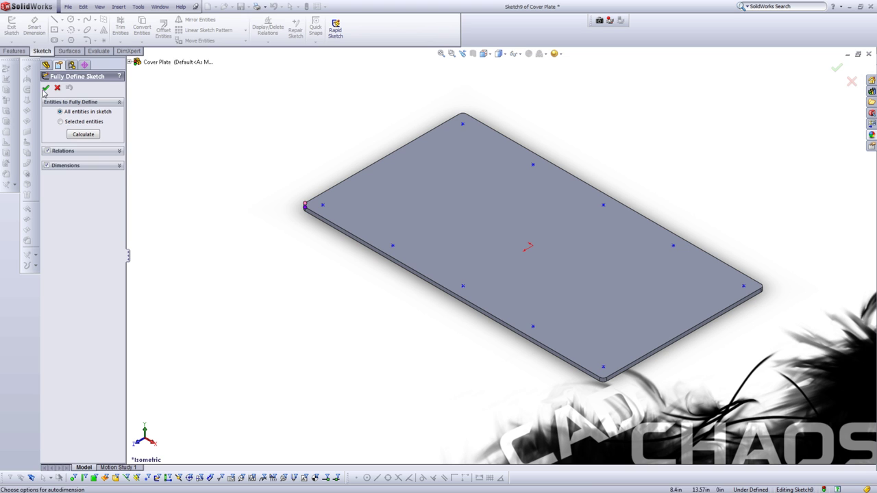
left_click(46, 88)
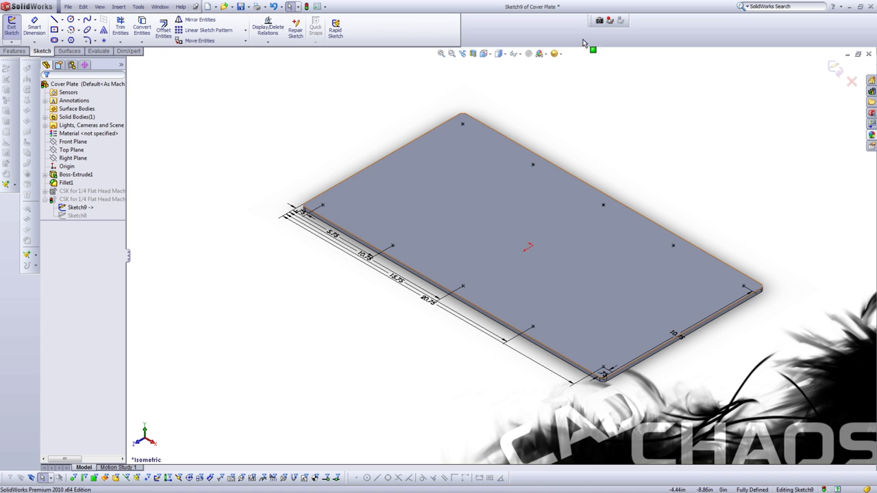
left_click(832, 71)
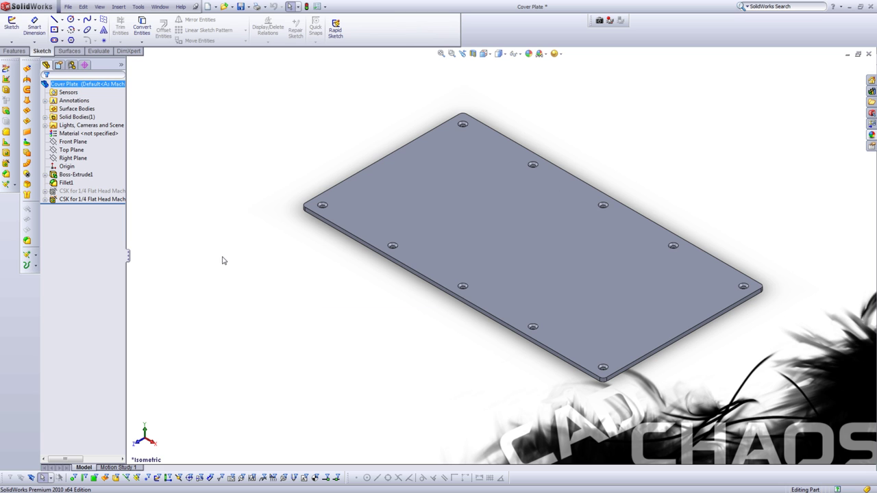
Return to the assembly, rebuild it with the updated countersunk Cover Plate, and collapse the Cover Plate tree.
key("ctrl+Tab")
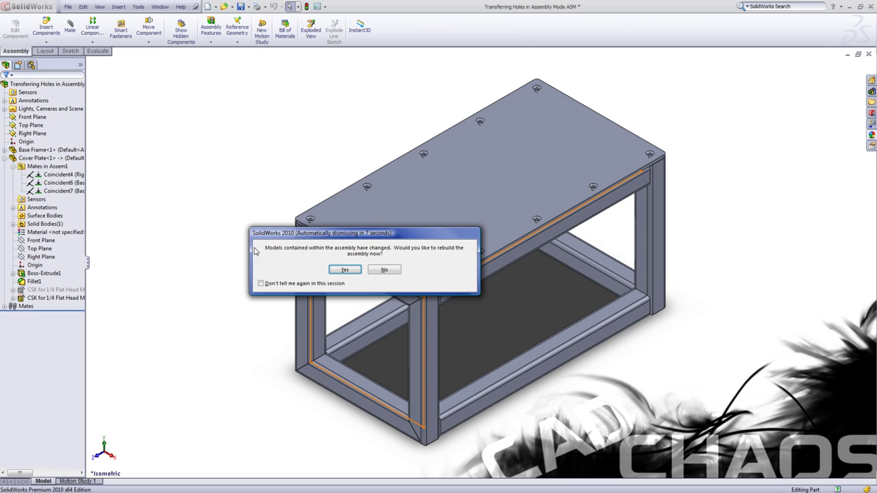
left_click(351, 271)
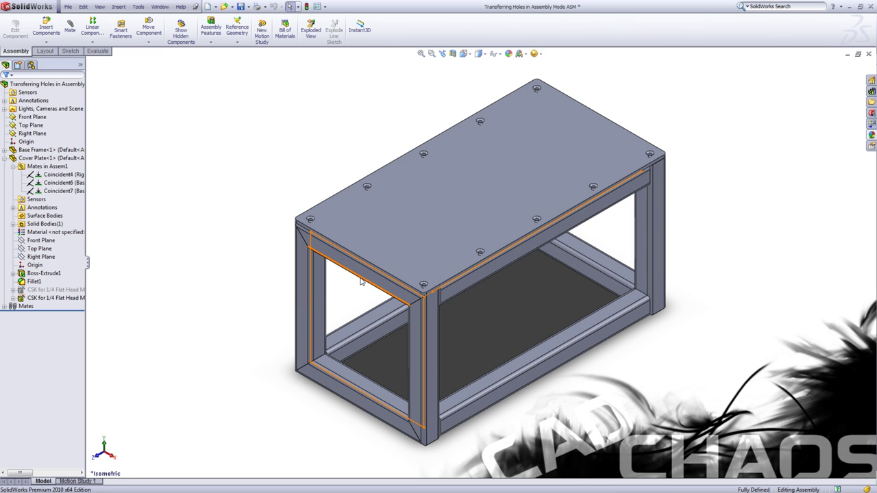
left_click(13, 167)
left_click(5, 158)
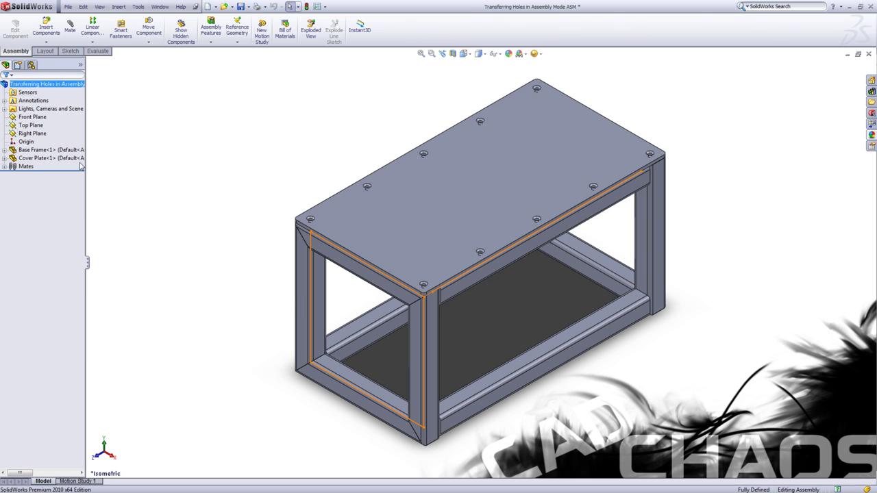
Select Base Frame and expand its feature list in the FeatureManager tree.
left_click(68, 158)
left_click(42, 150)
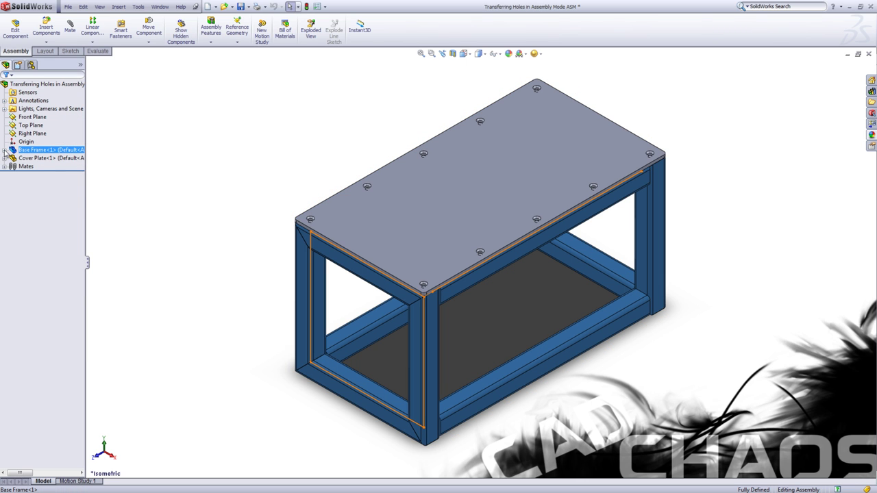
left_click(4, 150)
Change the Base Frame's Plane2 offset from 10.00in to 11.00in and rebuild to lengthen the frame.
left_click(37, 266)
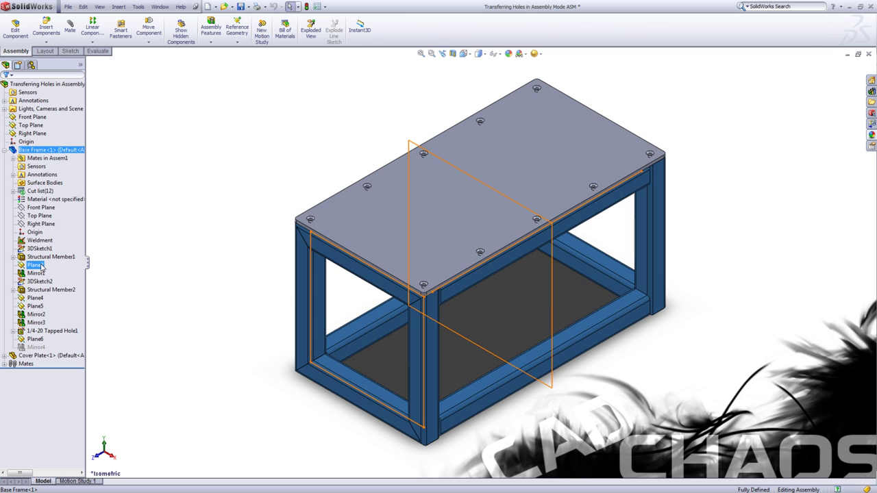
left_click(40, 266)
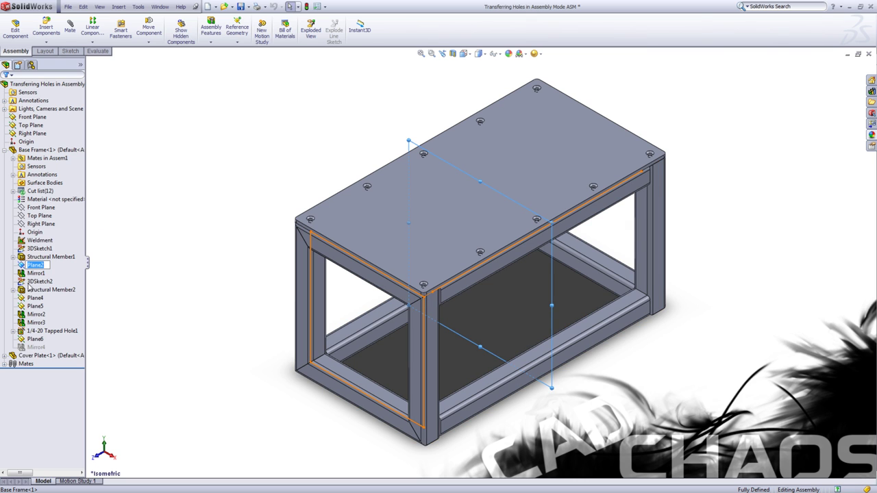
key("Return")
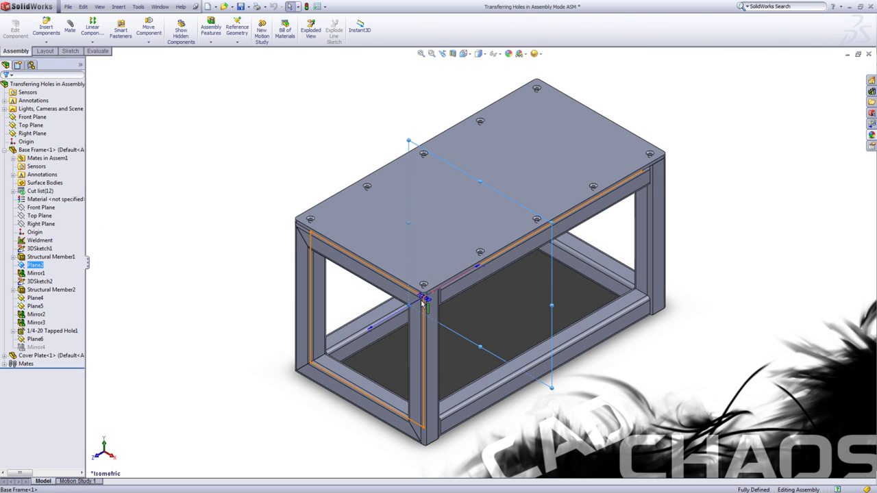
left_click(430, 296)
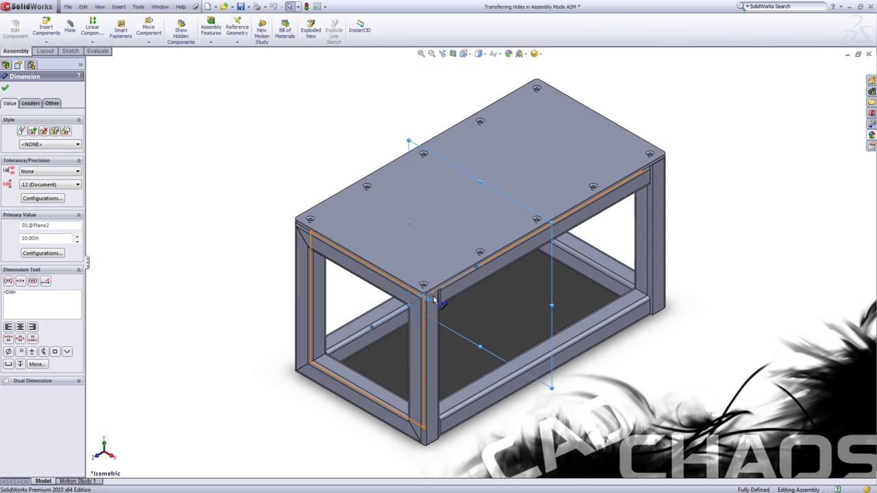
double_click(429, 293)
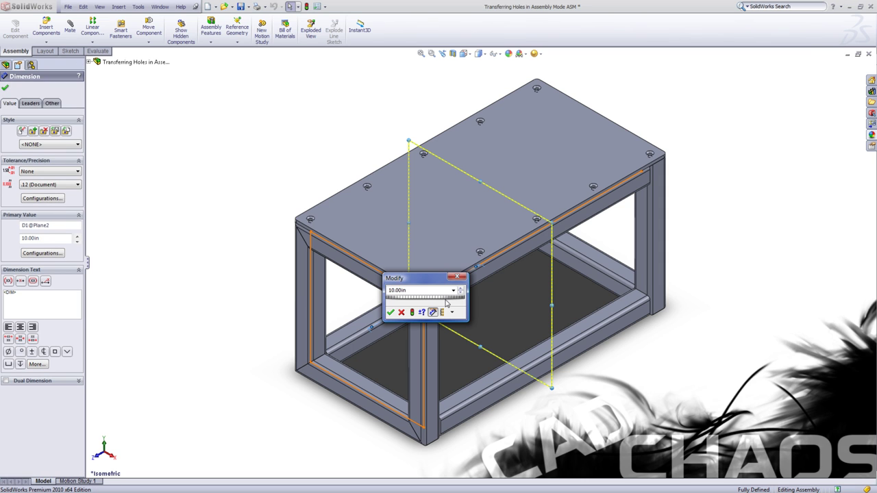
scroll(446, 303, "up", 1)
key("Return")
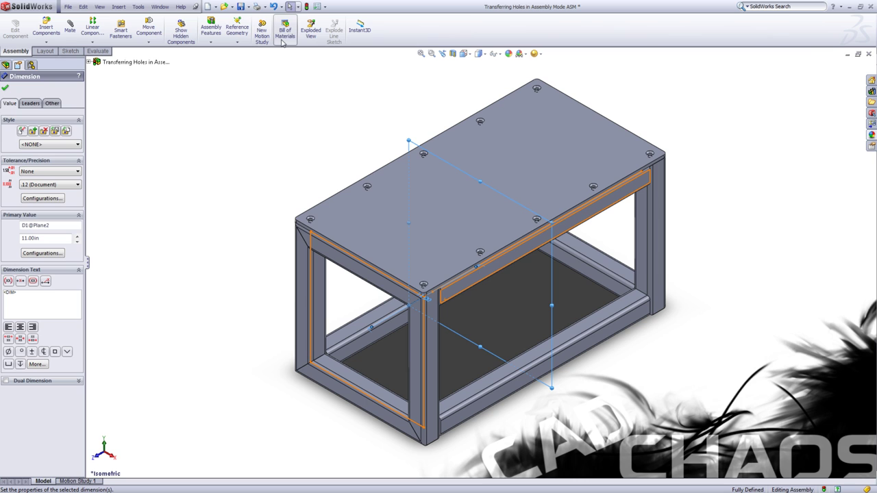
left_click(306, 6)
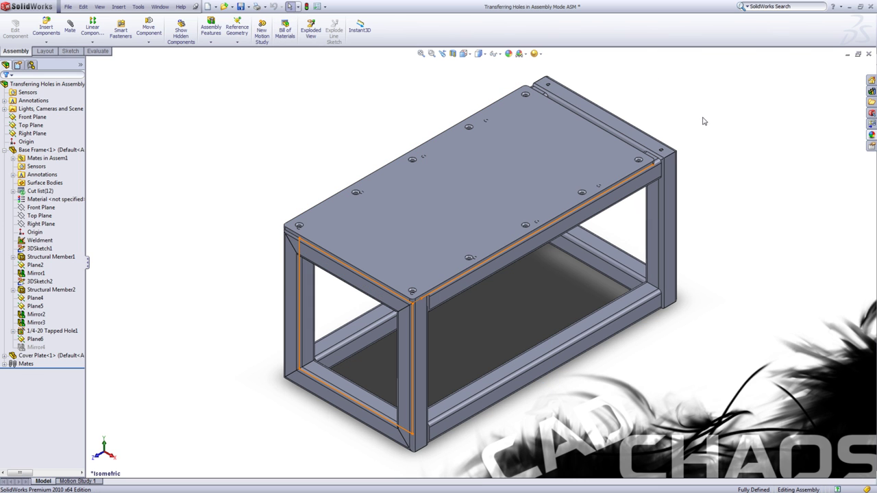
scroll(580, 190, "down", 8)
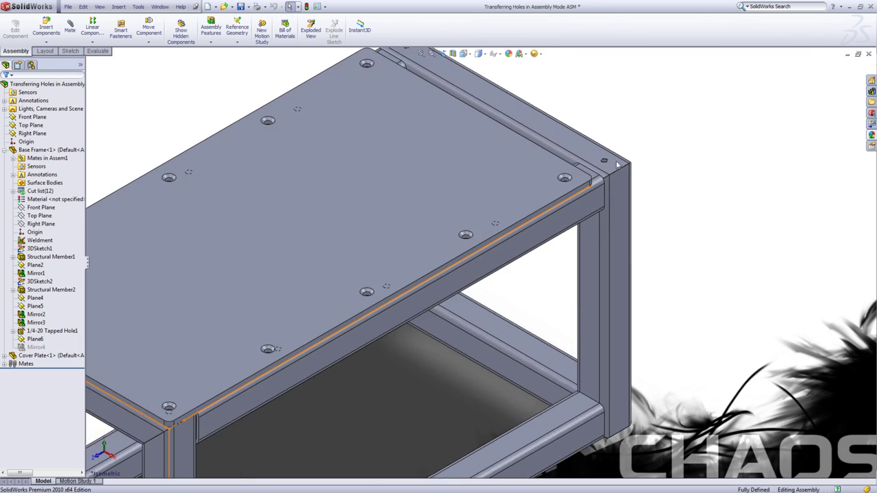
scroll(511, 218, "up", 4)
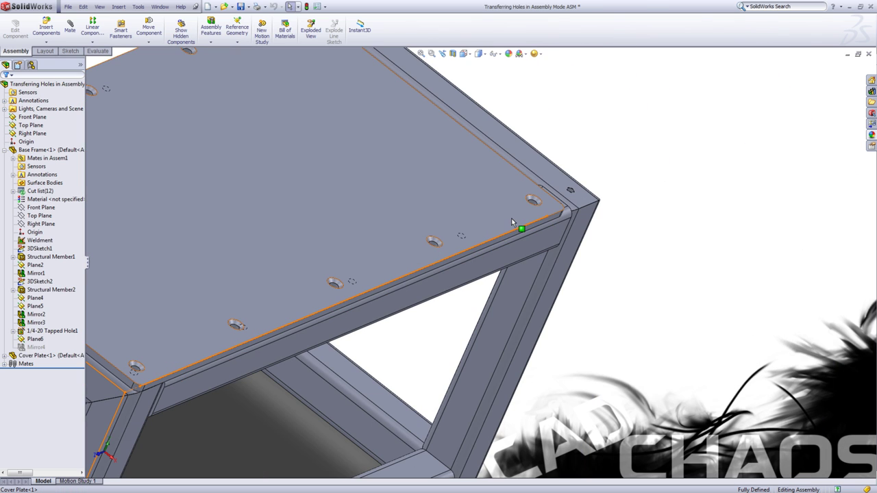
scroll(484, 213, "up", 3)
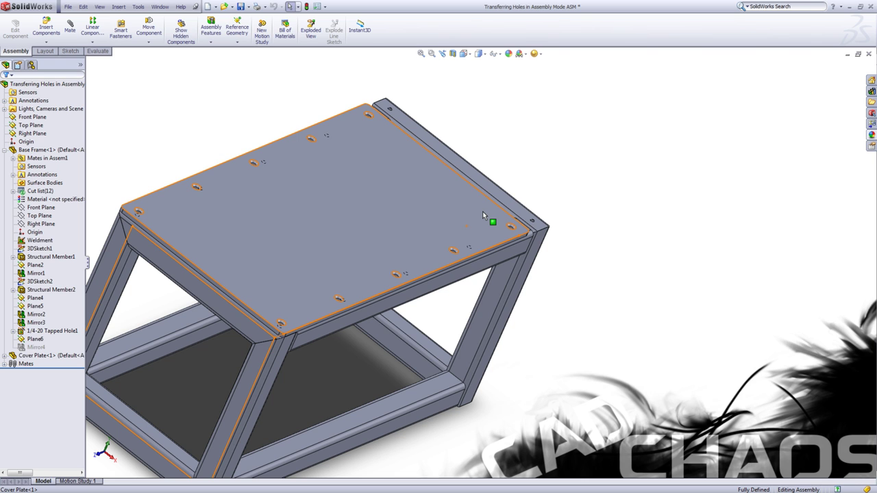
key("ctrl+7")
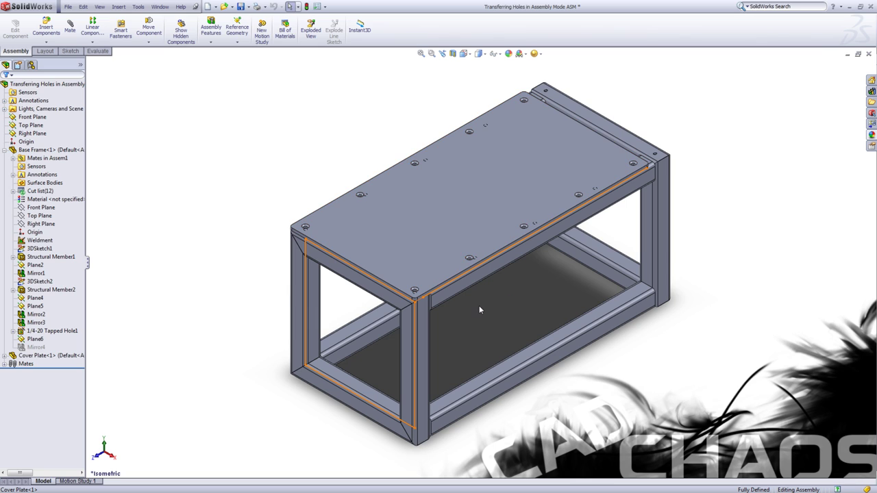